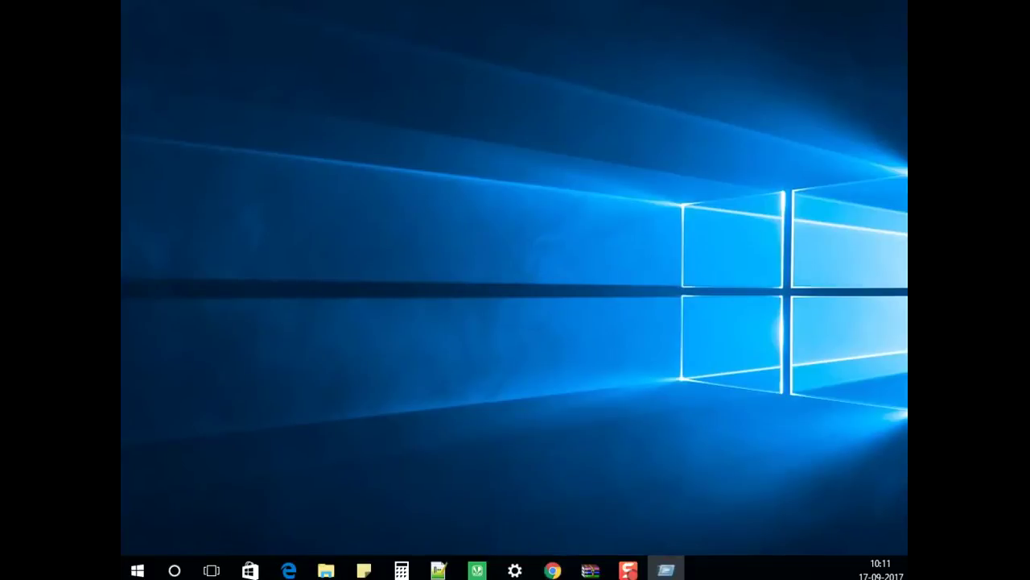
Open the Services console by running services.msc.
key("super+r")
mouse_move(227, 418)
left_mouse_down()
mouse_move(250, 433)
mouse_move(228, 417)
left_mouse_up()
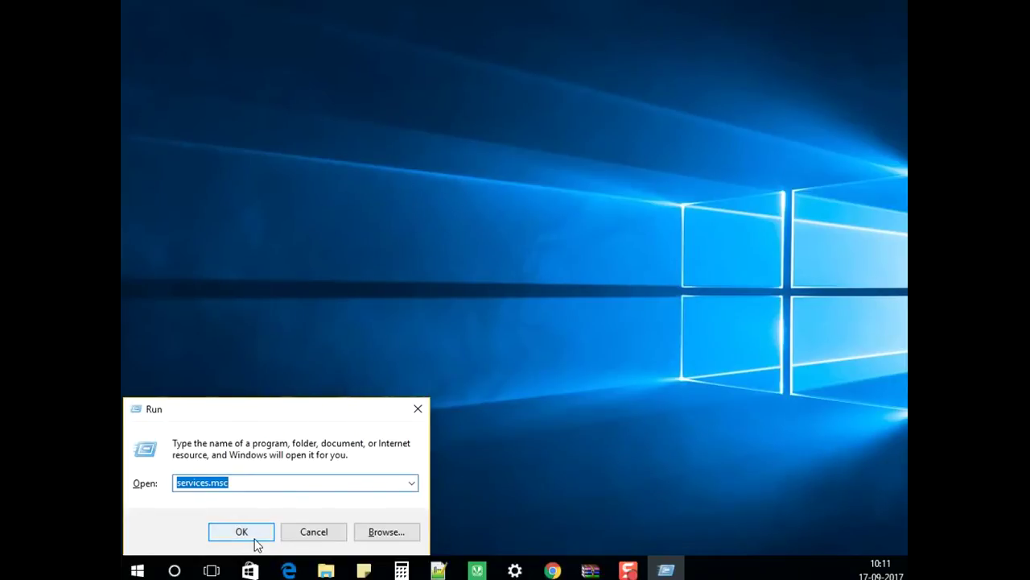
left_click(256, 544)
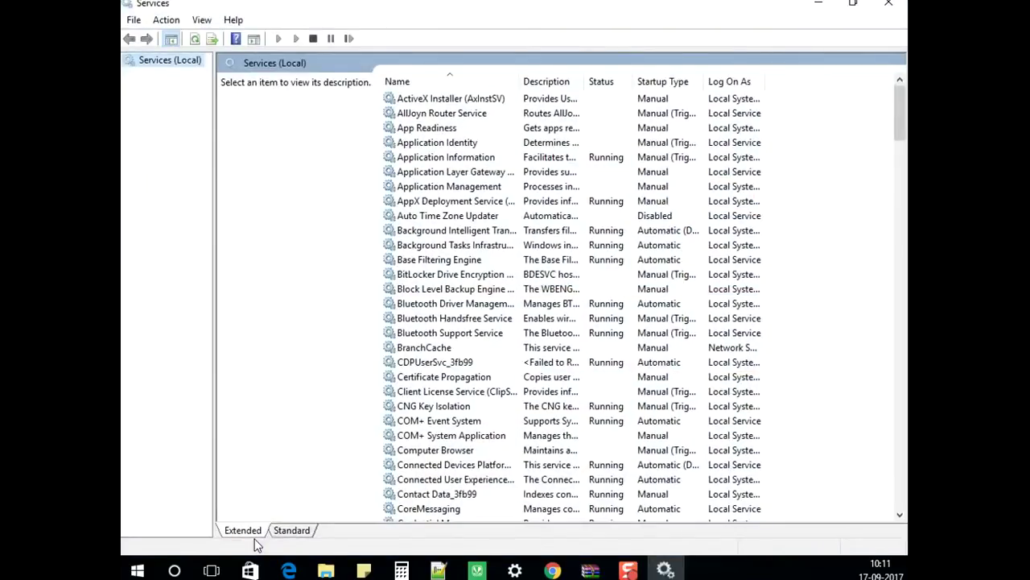
Find the DNS Client service in the services list and restart it.
left_click(432, 335)
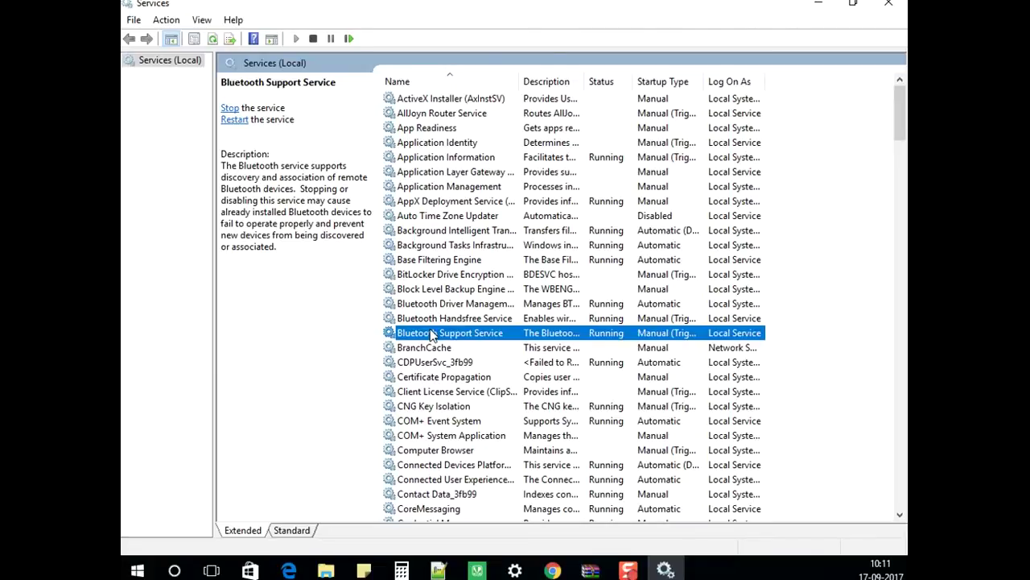
scroll(432, 335, "down", 10)
left_click(432, 335)
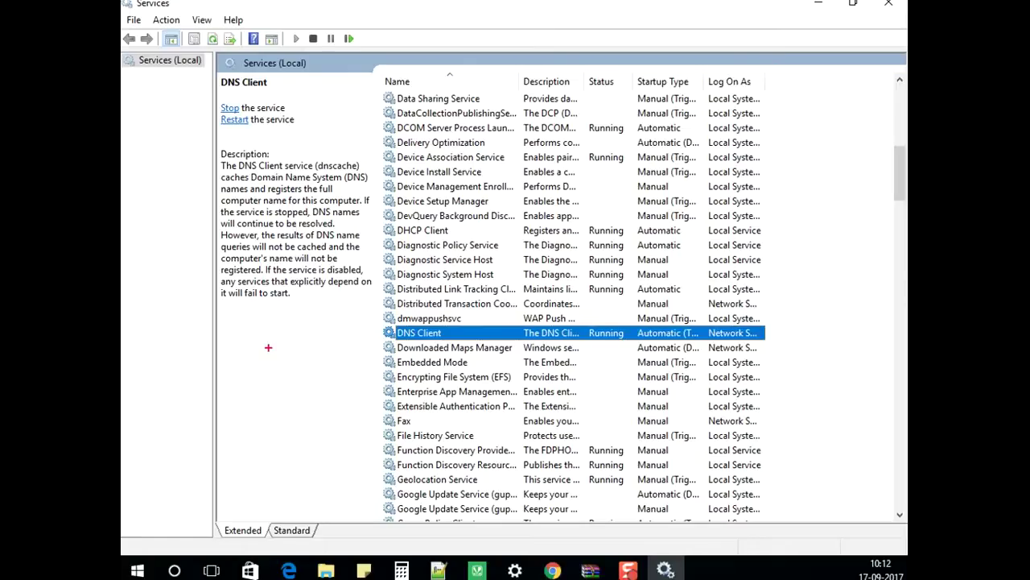
mouse_move(379, 322)
left_mouse_down()
mouse_move(382, 339)
mouse_move(461, 339)
mouse_move(439, 320)
mouse_move(380, 321)
left_mouse_up()
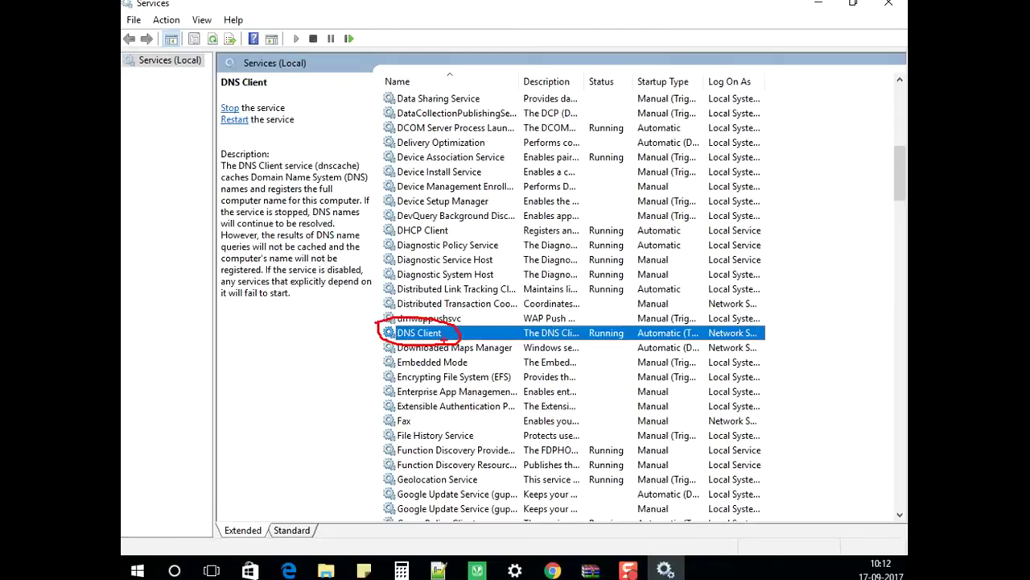
key("Escape")
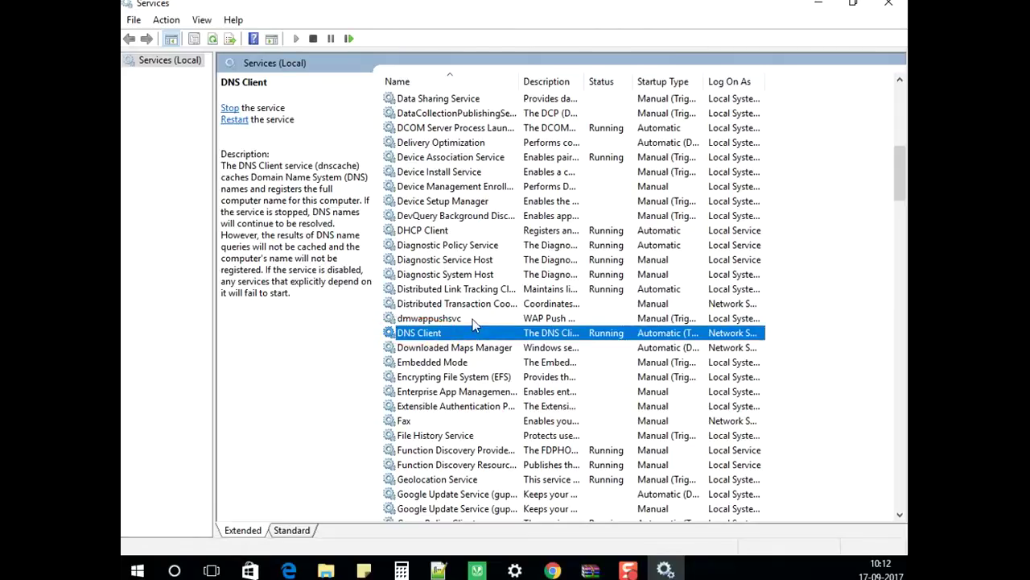
right_click(446, 336)
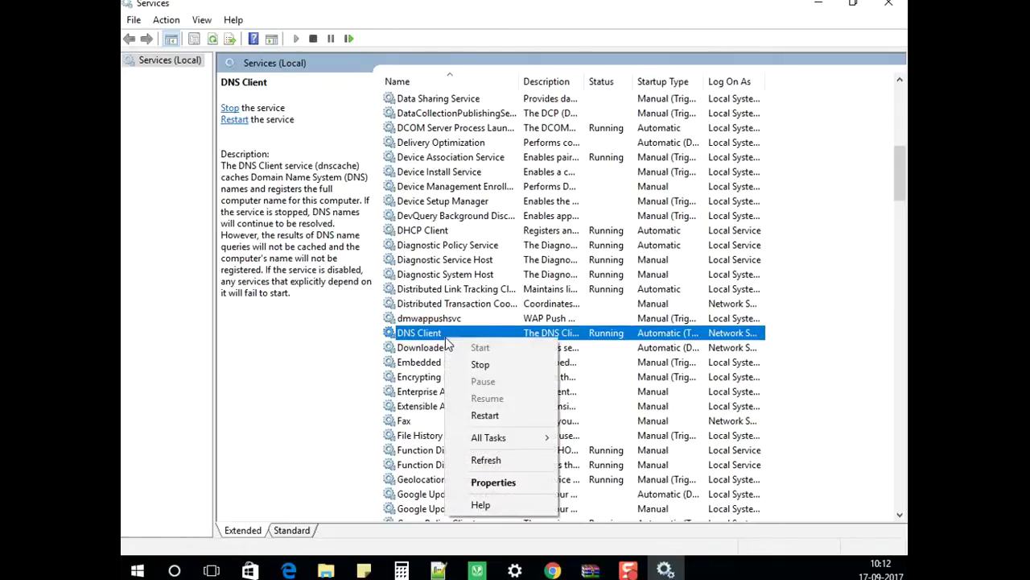
left_click(484, 415)
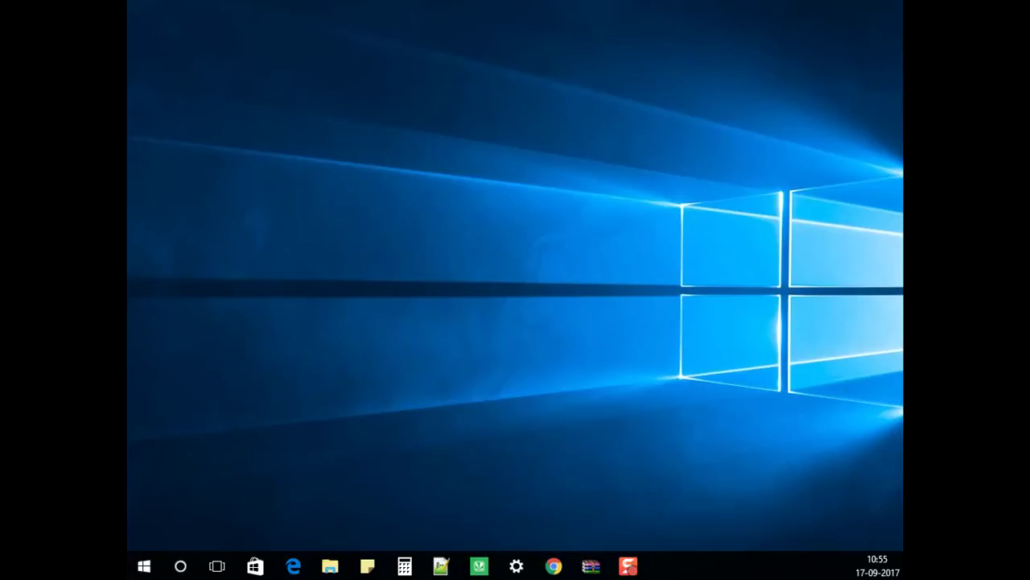
Open Control Panel's Network and Sharing Center, maximize it, and bring up the network adapter settings.
right_click(155, 565)
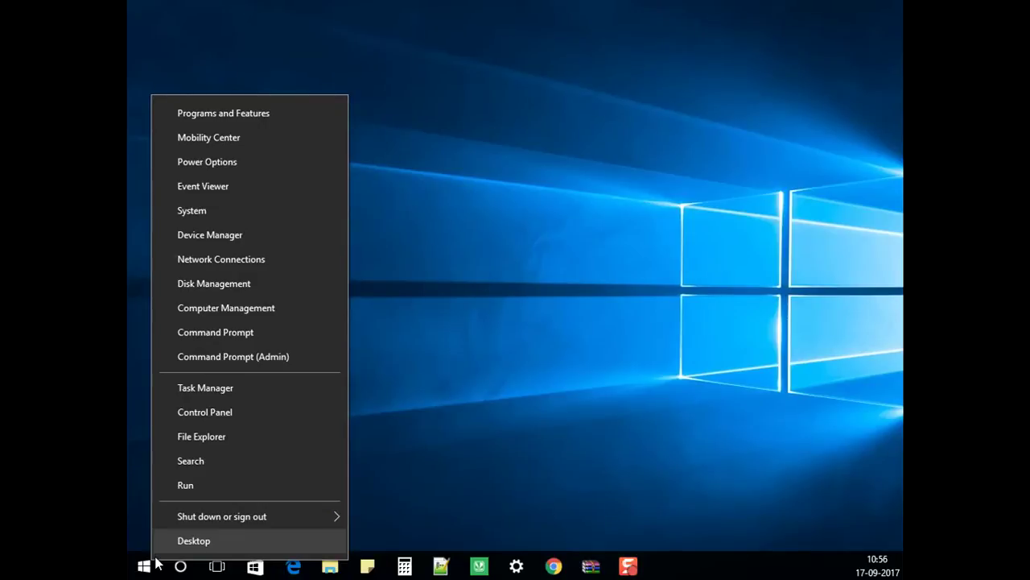
left_click(233, 415)
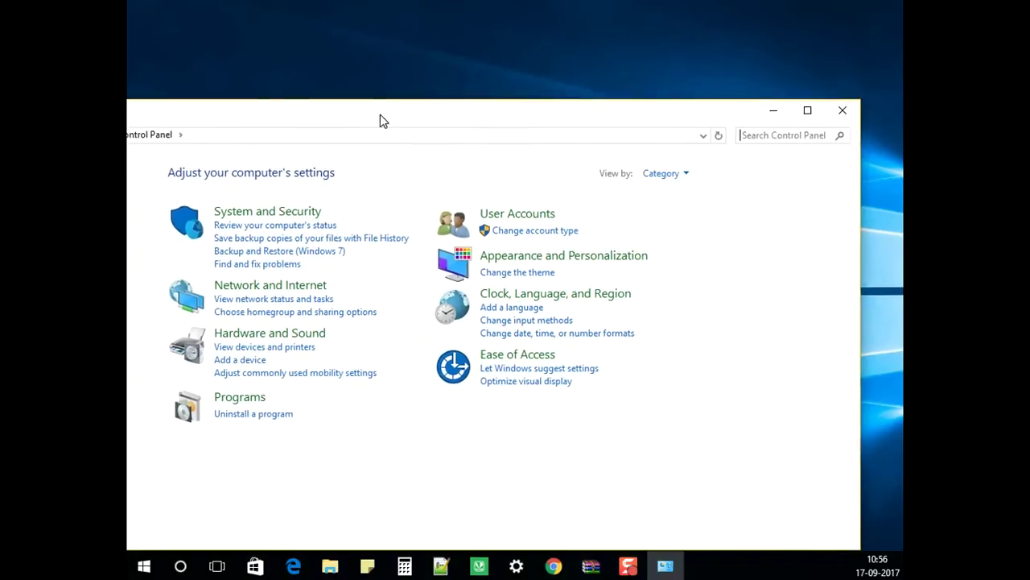
left_click_drag(382, 120, 441, 72)
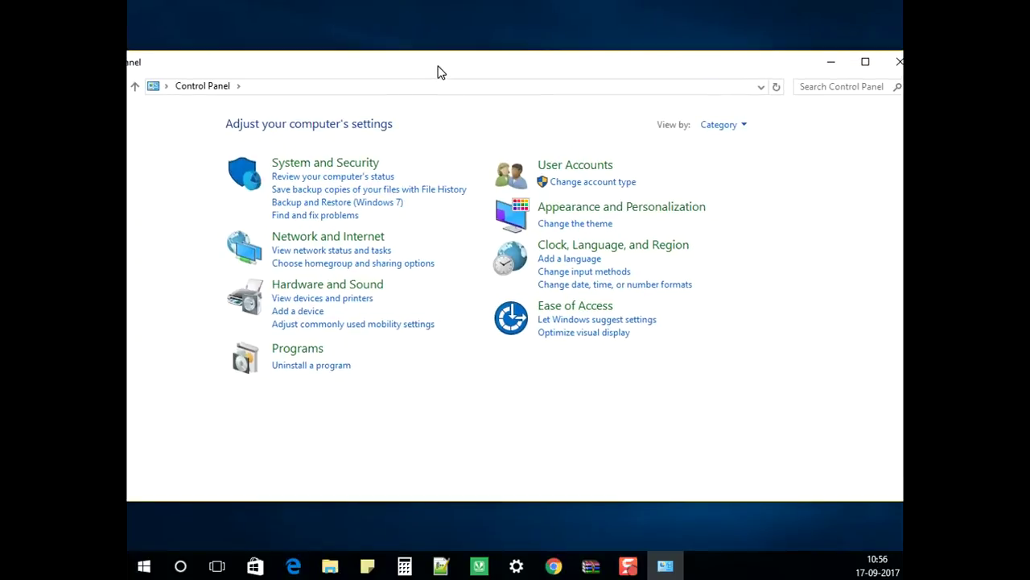
left_click(354, 237)
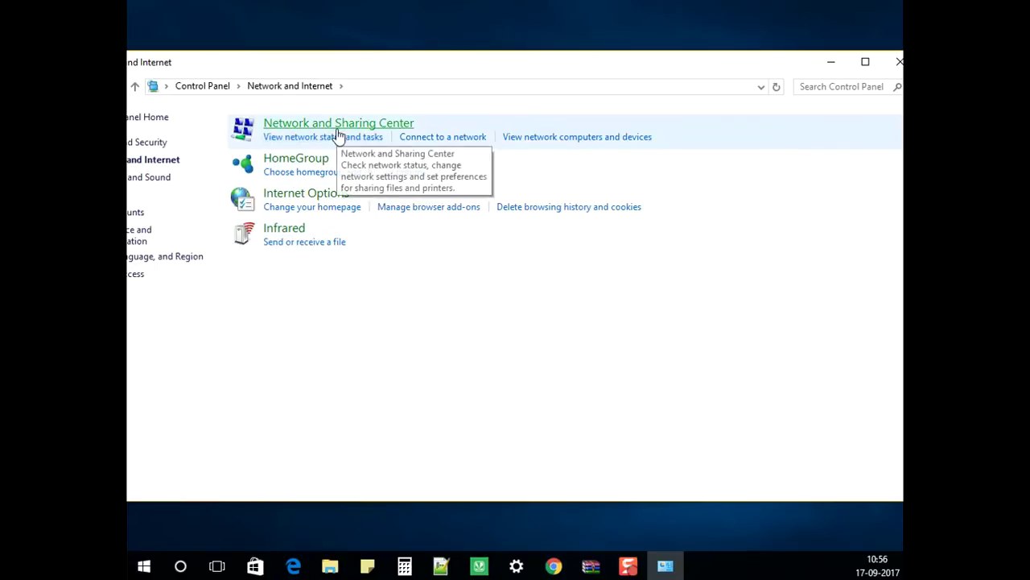
left_click(336, 126)
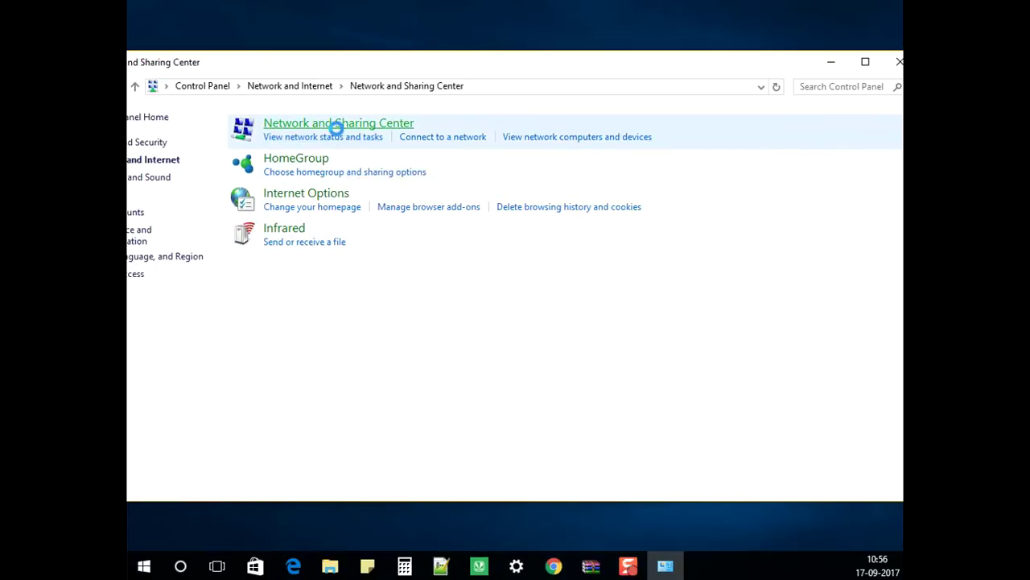
left_click(865, 62)
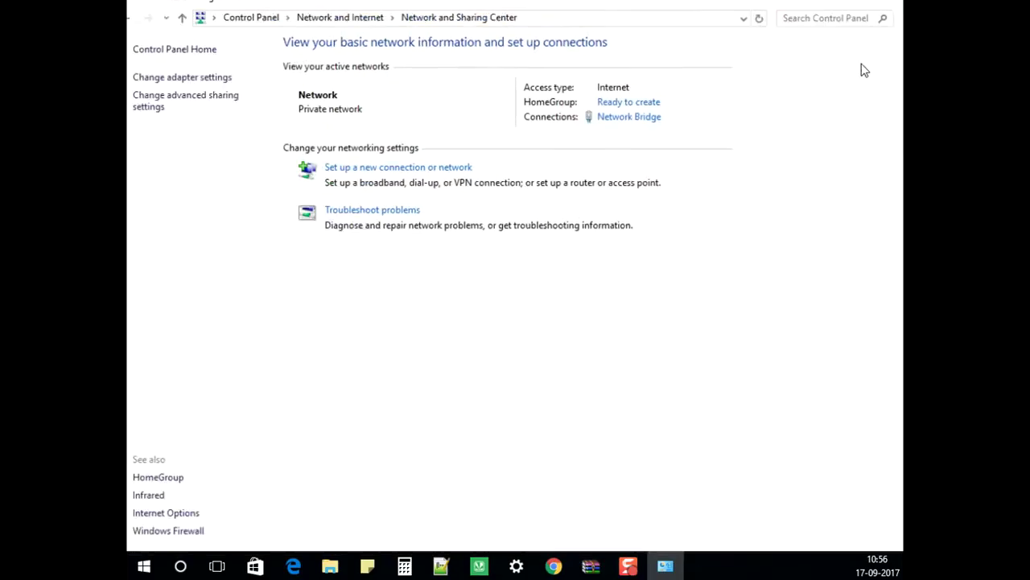
left_click(219, 85)
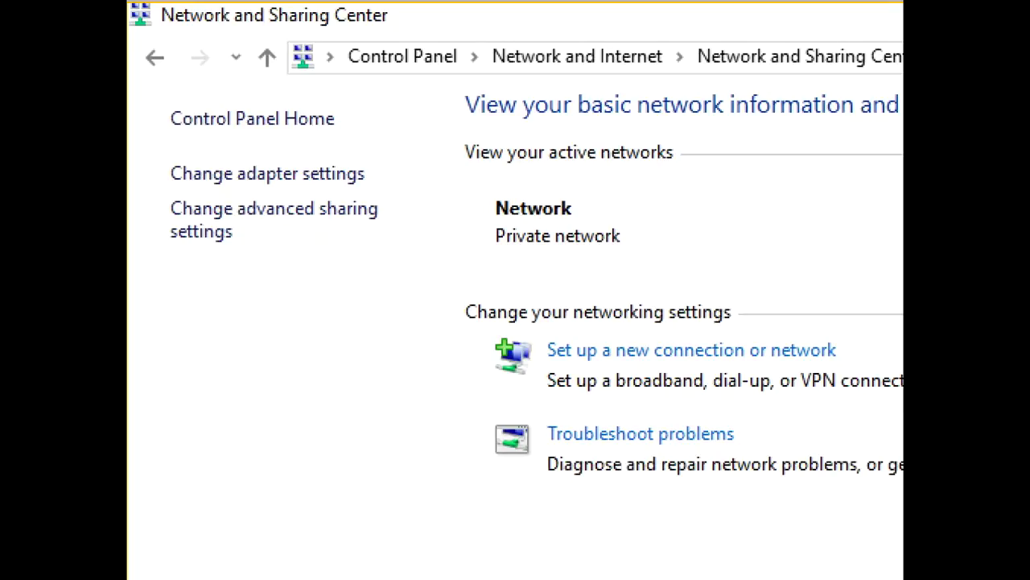
left_click(220, 85)
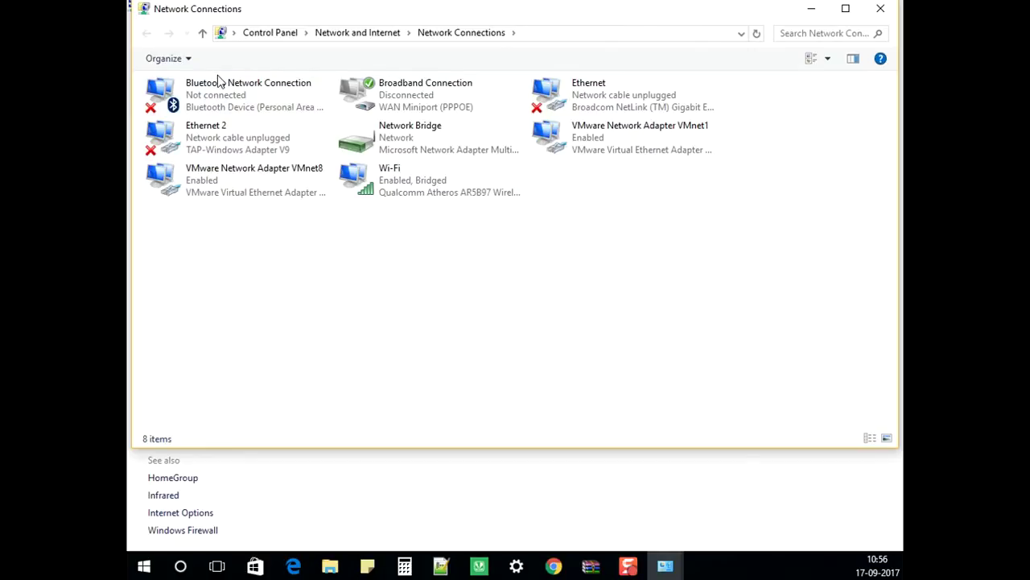
left_click(407, 187)
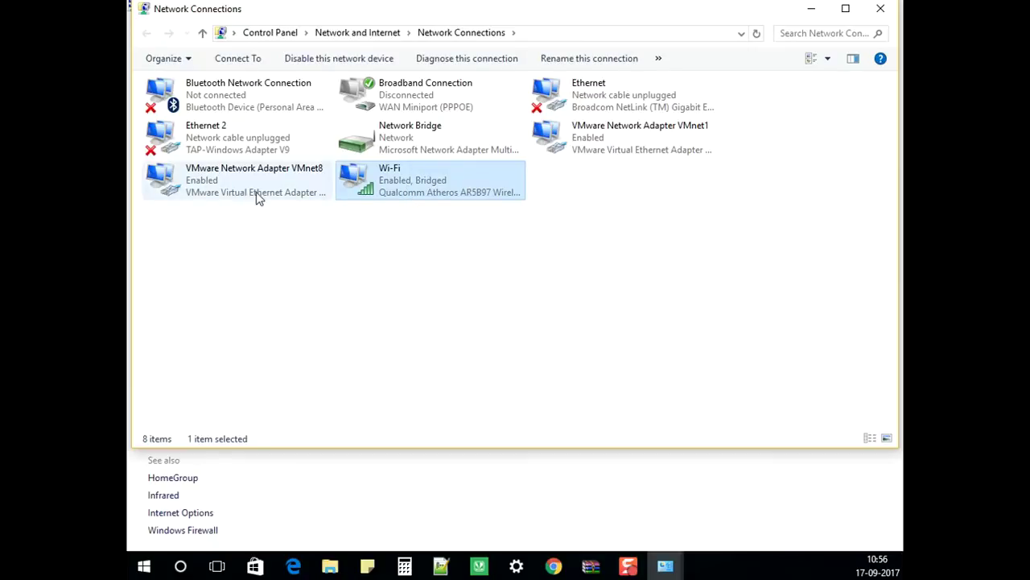
right_click(409, 185)
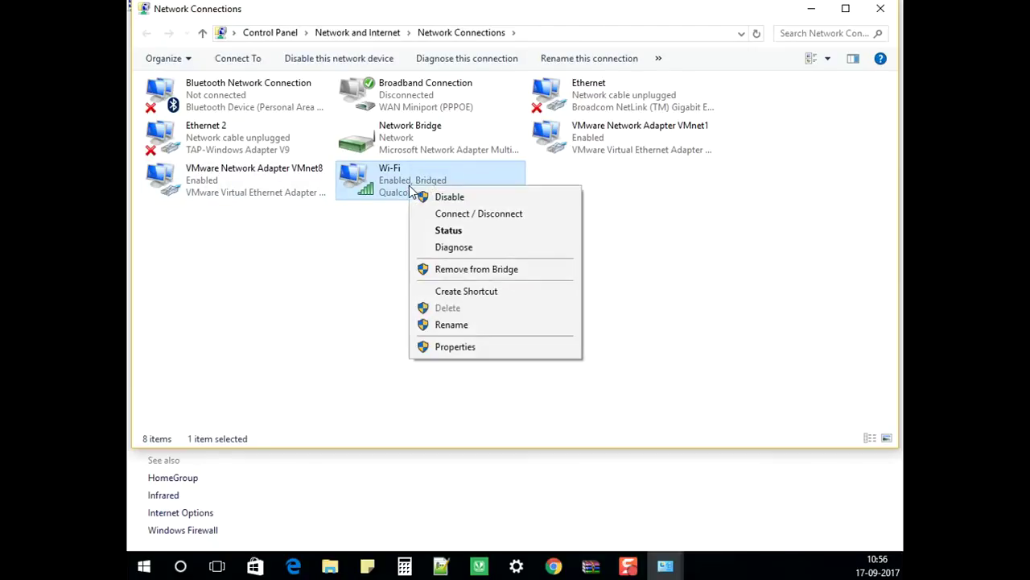
left_click(456, 346)
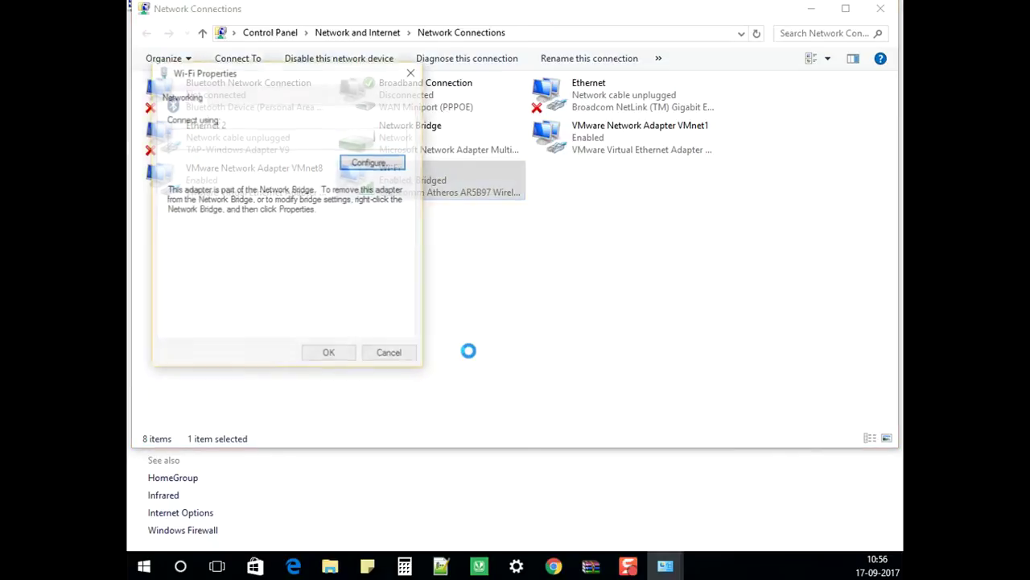
left_click(392, 354)
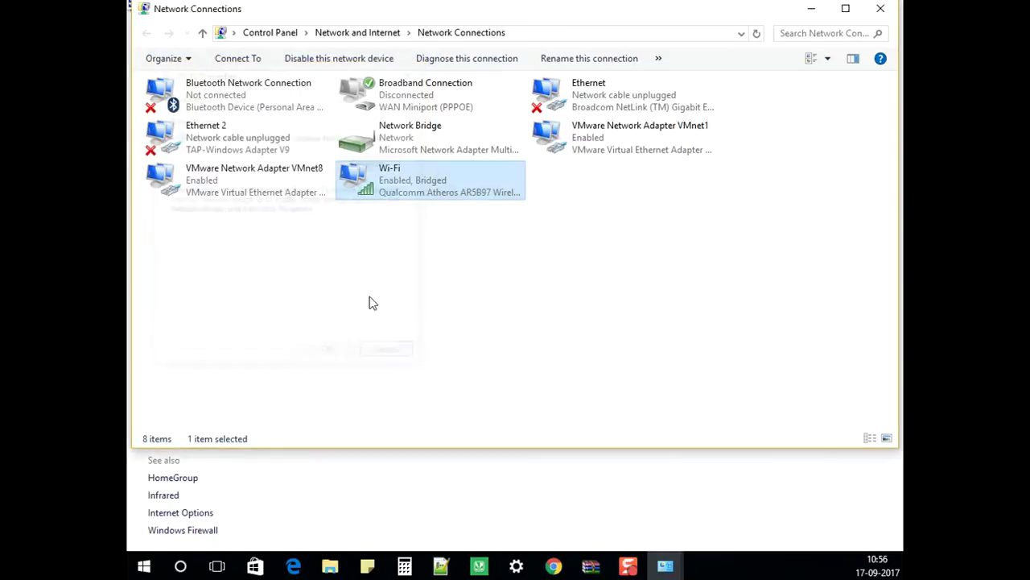
In the IPv4 properties of VMware Network Adapter VMnet8, switch DNS to manually specified server addresses.
right_click(270, 194)
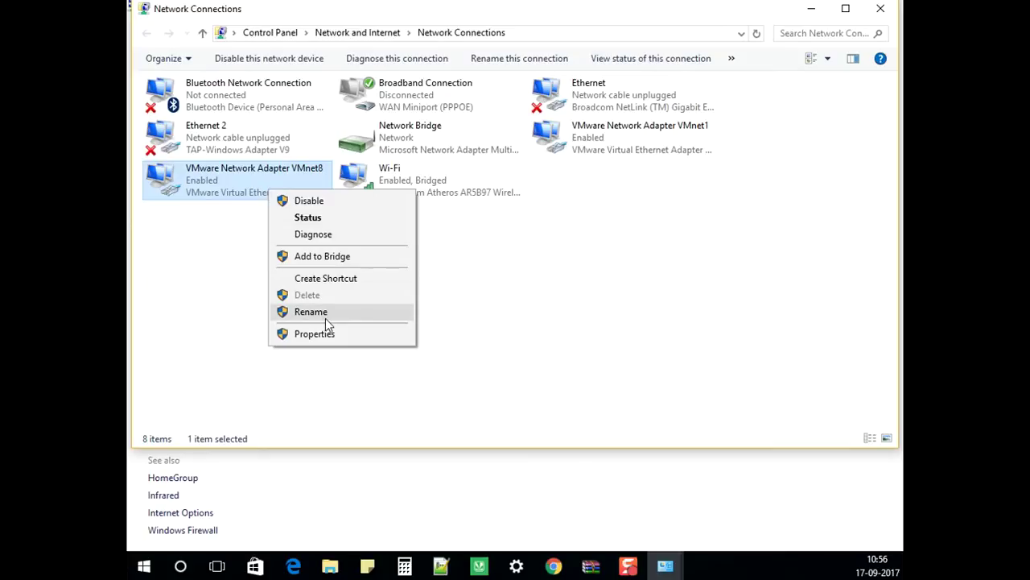
left_click(325, 334)
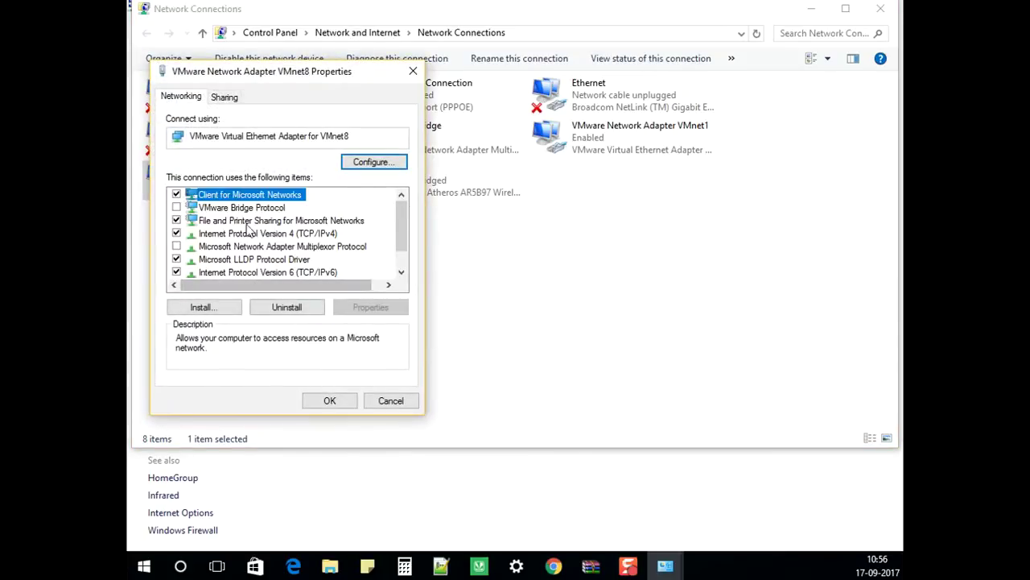
left_click(222, 235)
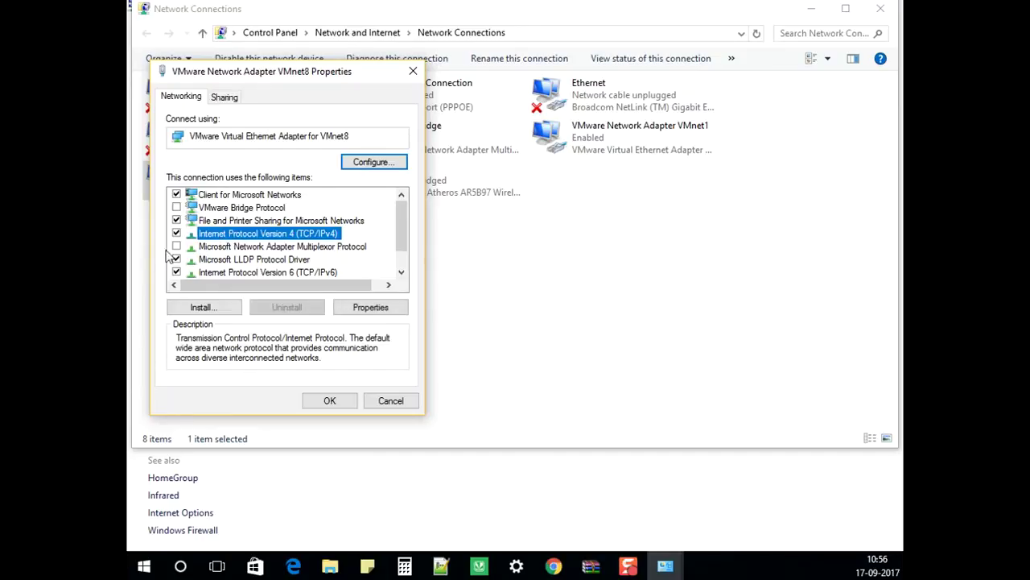
left_click(393, 311)
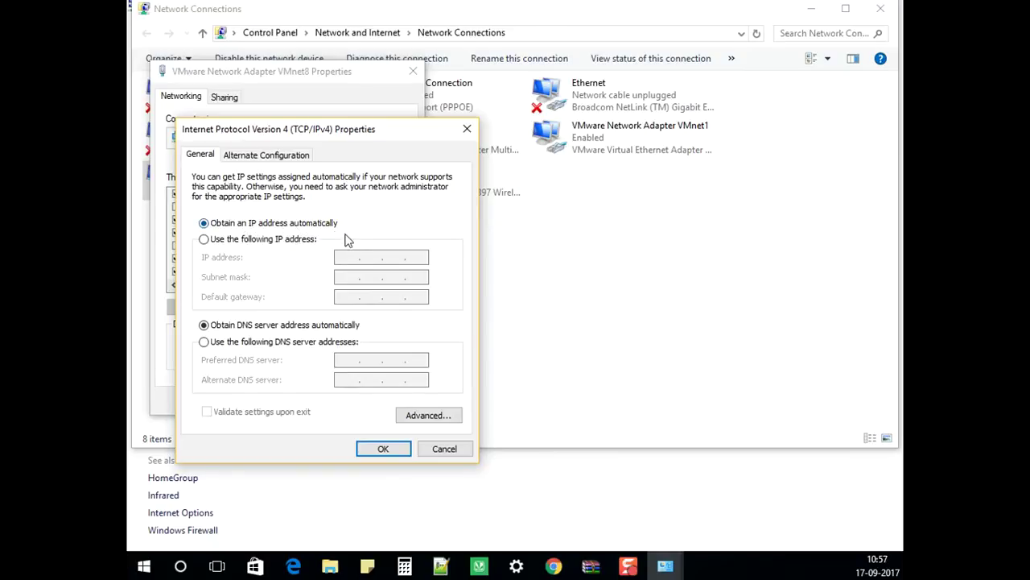
left_click(205, 345)
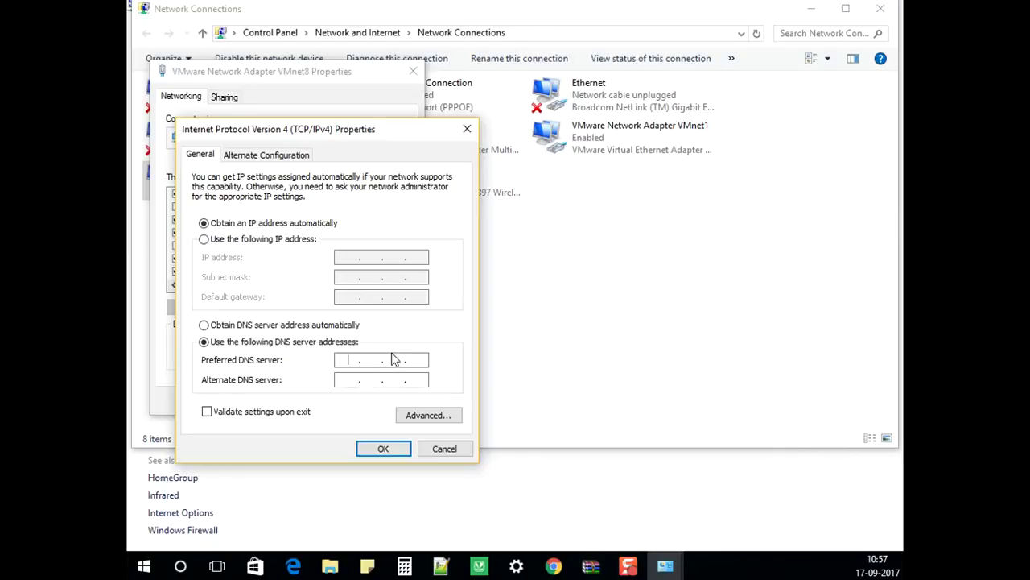
type("88")
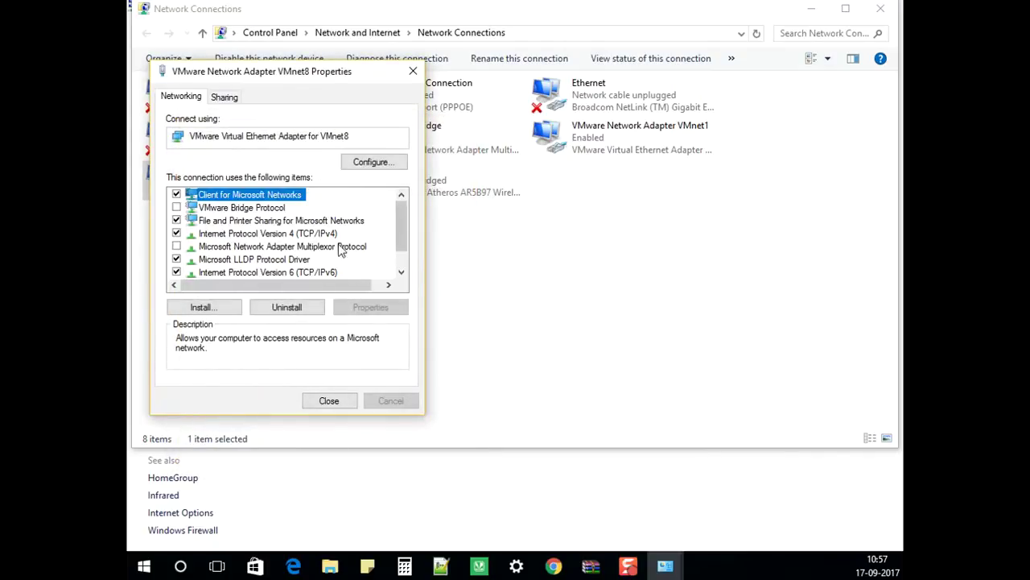
Reopen the VMnet8 adapter's IPv4 properties and set the preferred DNS server to 8.8.8.8.
left_click(322, 233)
left_click(369, 307)
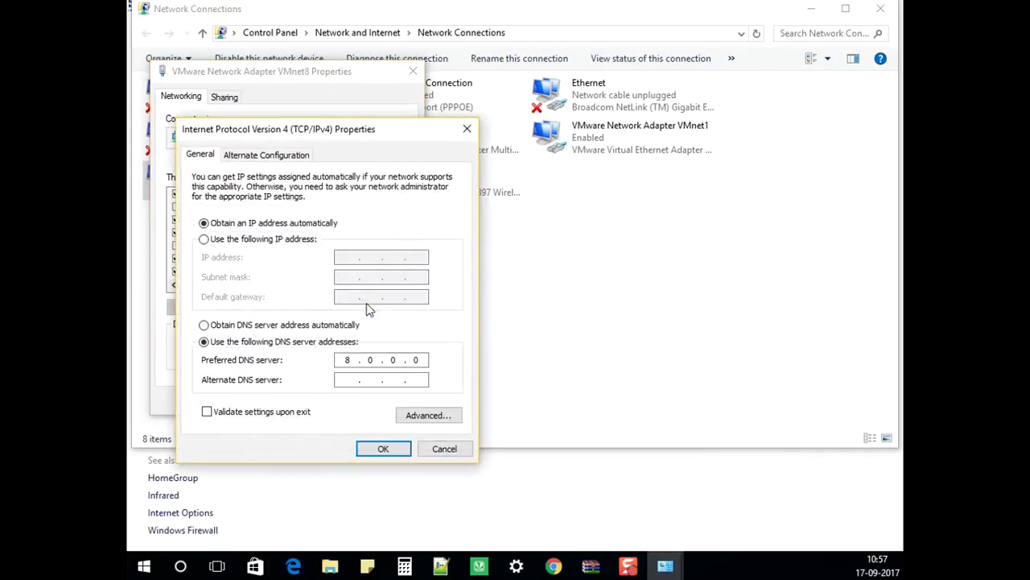
left_click(375, 360)
type("8")
key("BackSpace")
key("BackSpace")
type("8")
left_click(404, 361)
key("BackSpace")
type("8")
double_click(422, 361)
key("BackSpace")
type("8")
Set the alternate DNS server to 8.8.4.4 and accept the IPv4 settings.
left_click(344, 380)
type("8.8.4.4")
left_click(384, 449)
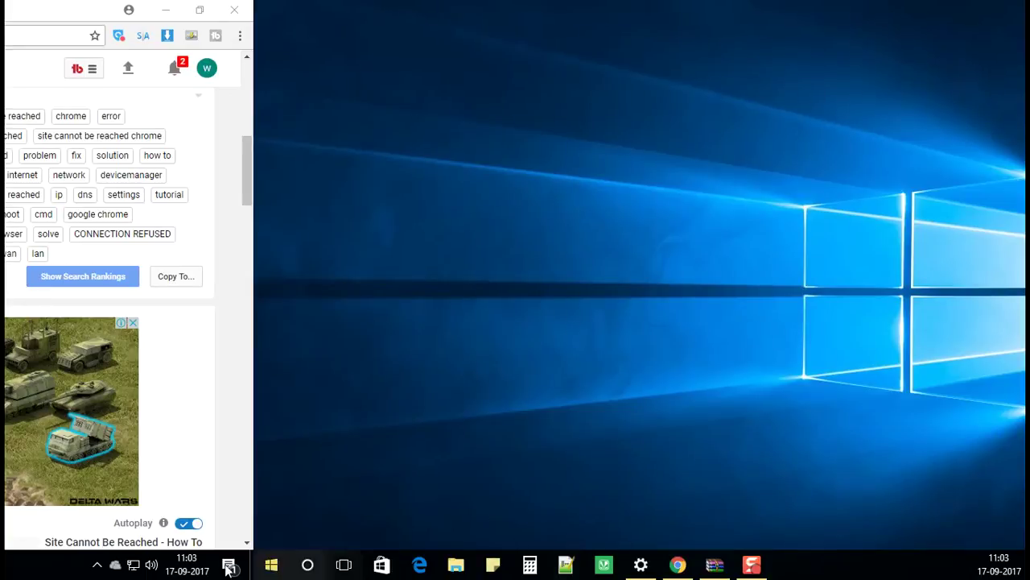
Open Command Prompt with administrator rights and maximize its window.
right_click(273, 570)
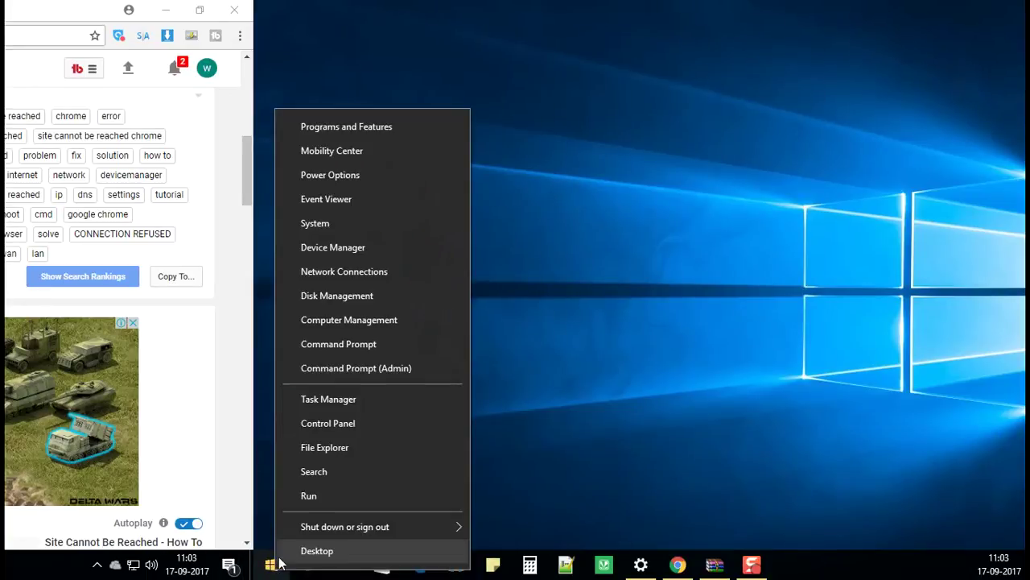
left_click(399, 368)
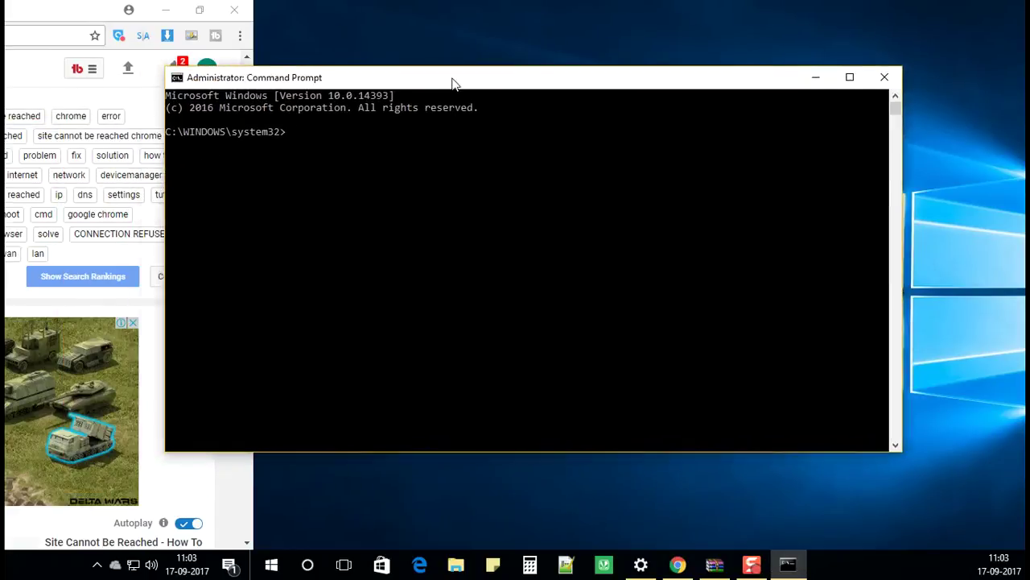
left_click_drag(450, 82, 458, 81)
double_click(457, 77)
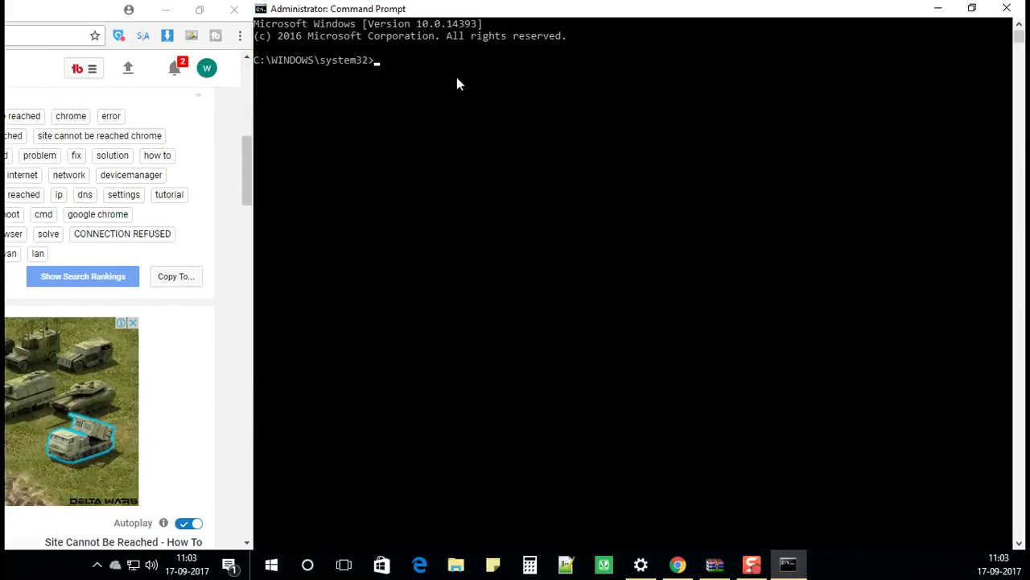
Run ipconfig /release in the administrator Command Prompt to release the current IP configuration.
left_click(358, 123)
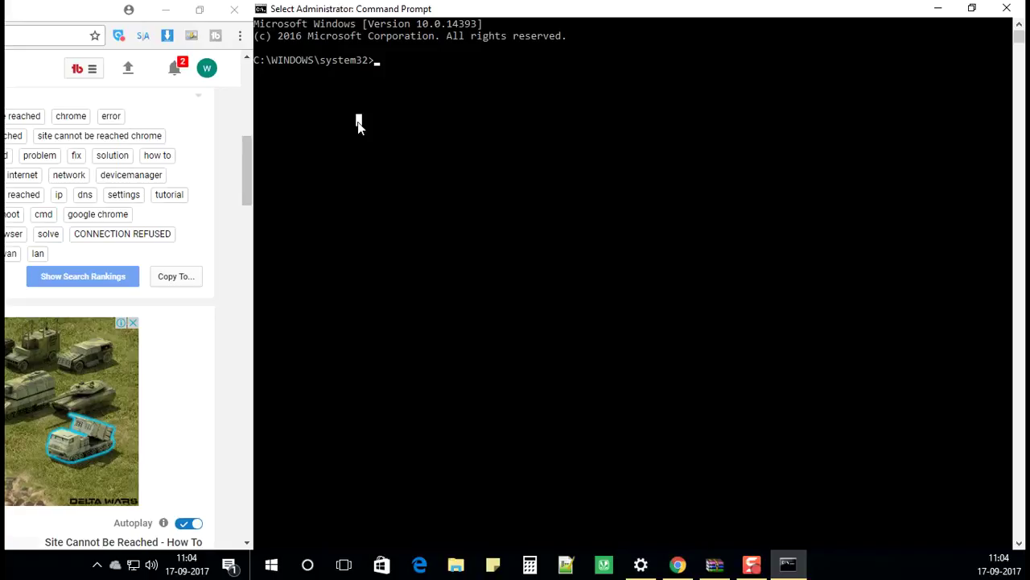
type("ipconfi")
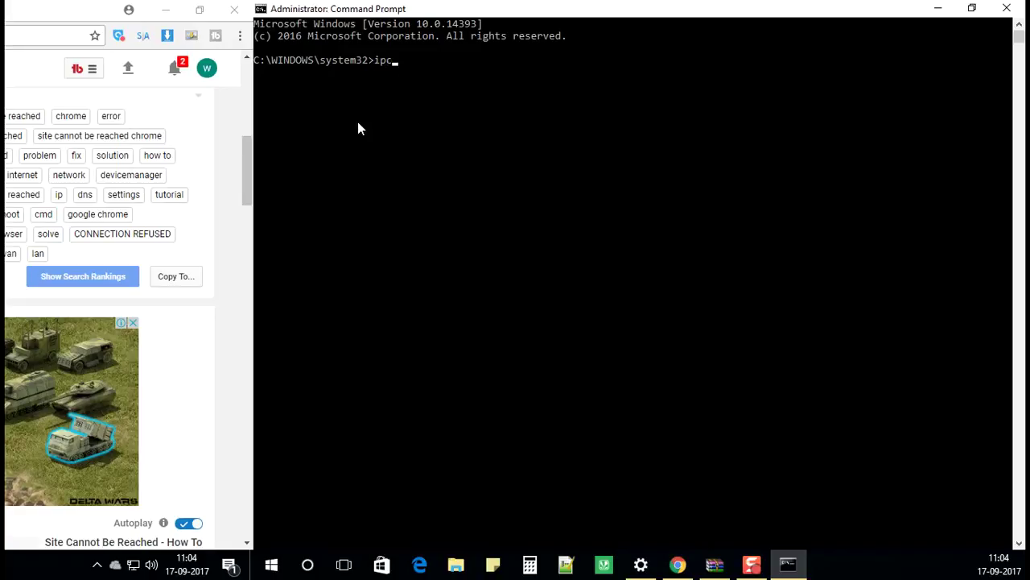
type("g /release")
type("!")
key("BackSpace")
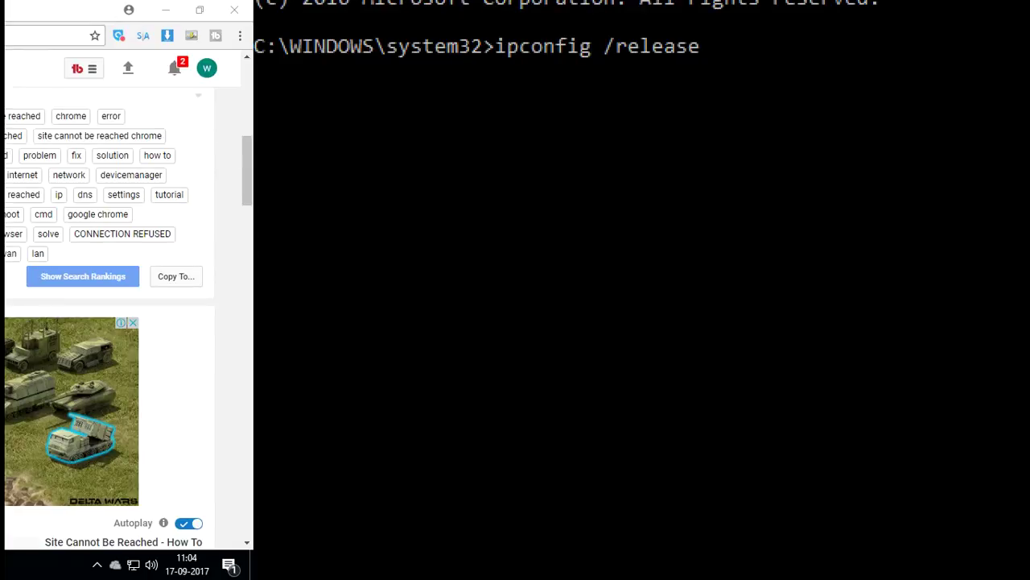
left_click(777, 189)
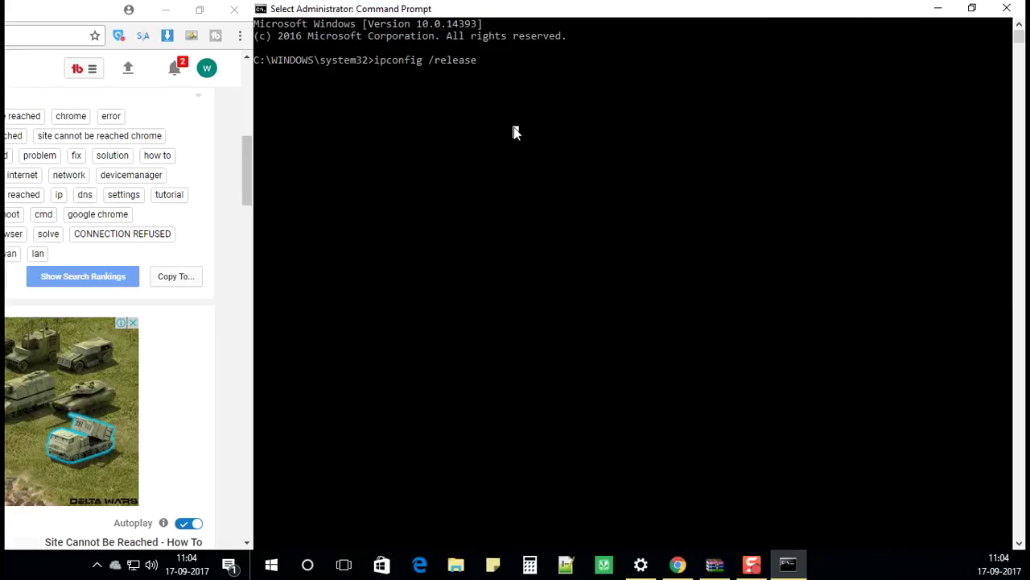
key("Escape")
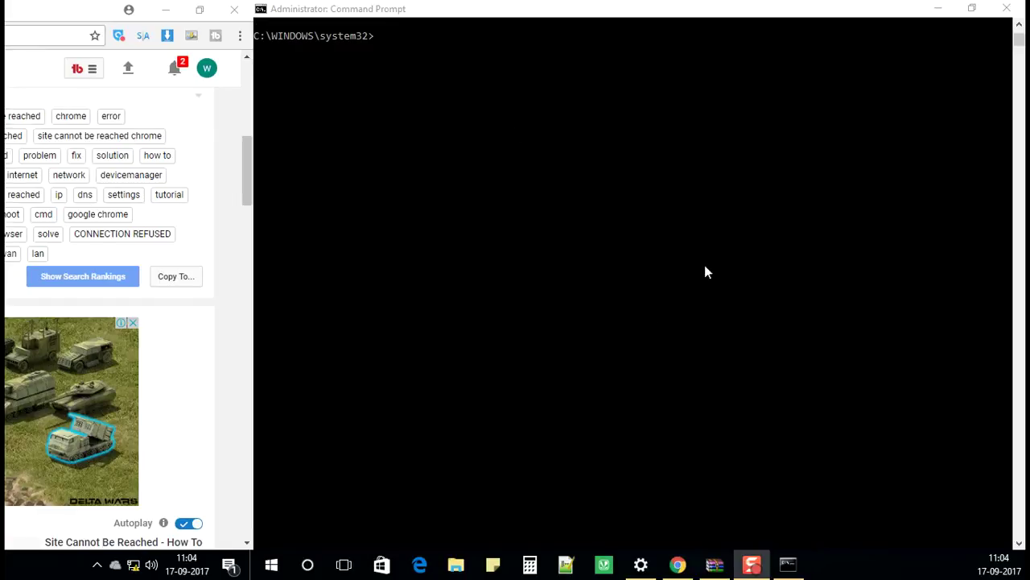
Run ipconfig /renew in Command Prompt to request a new IP configuration.
left_click(697, 263)
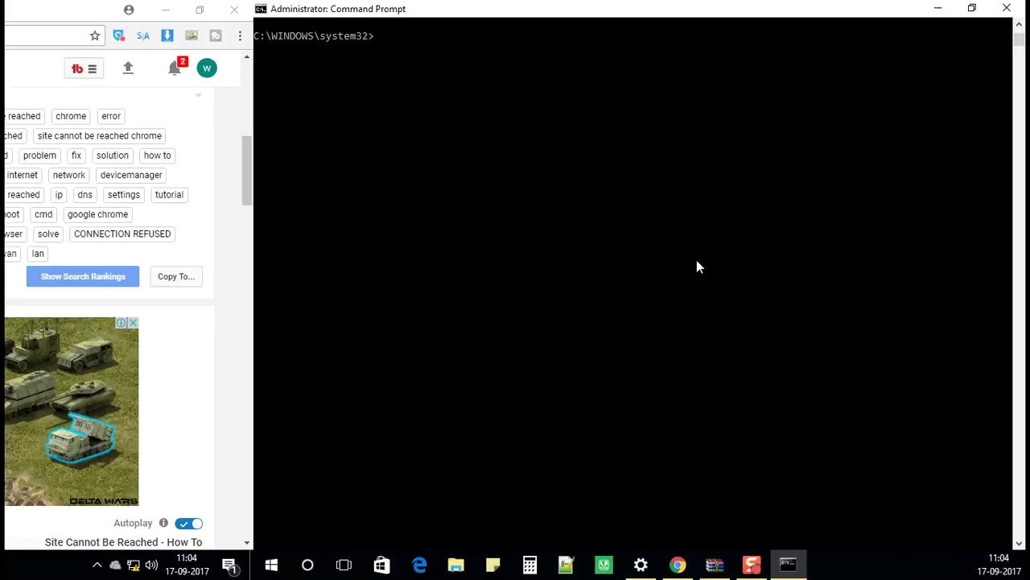
type("ipconfig /renew")
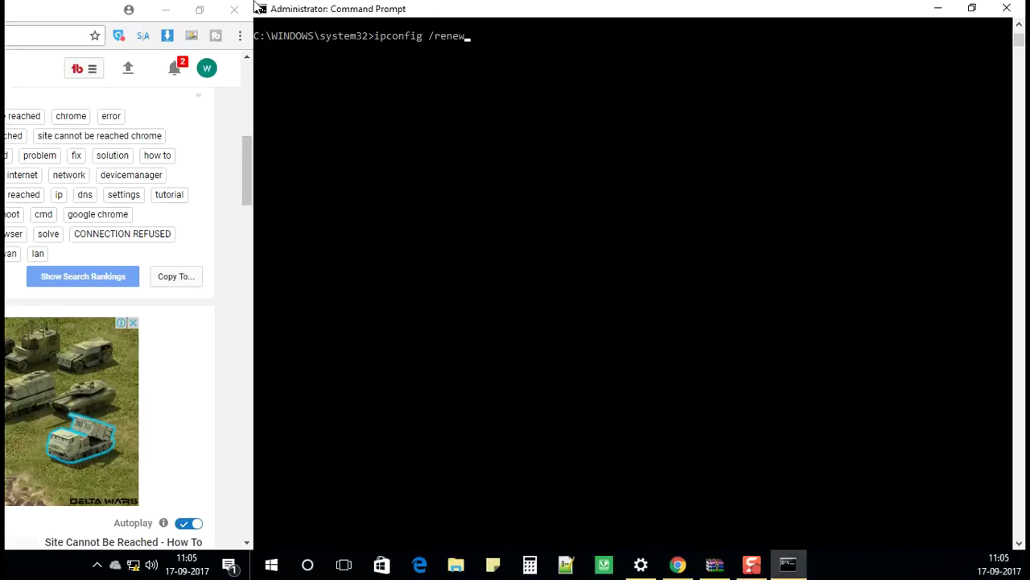
key("Return")
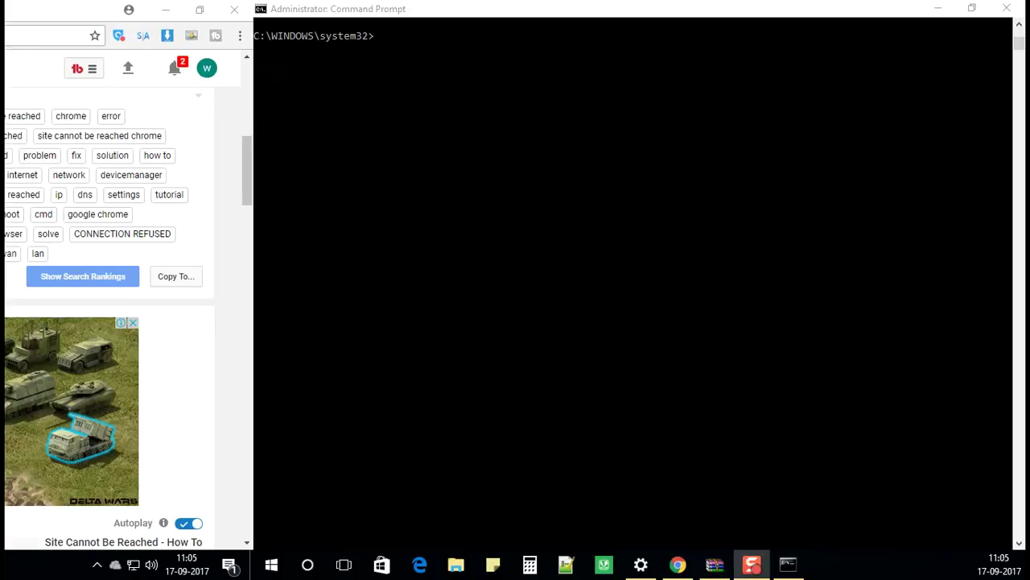
Enter the netsh winsock reset command in Command Prompt, and close the window.
left_click(754, 285)
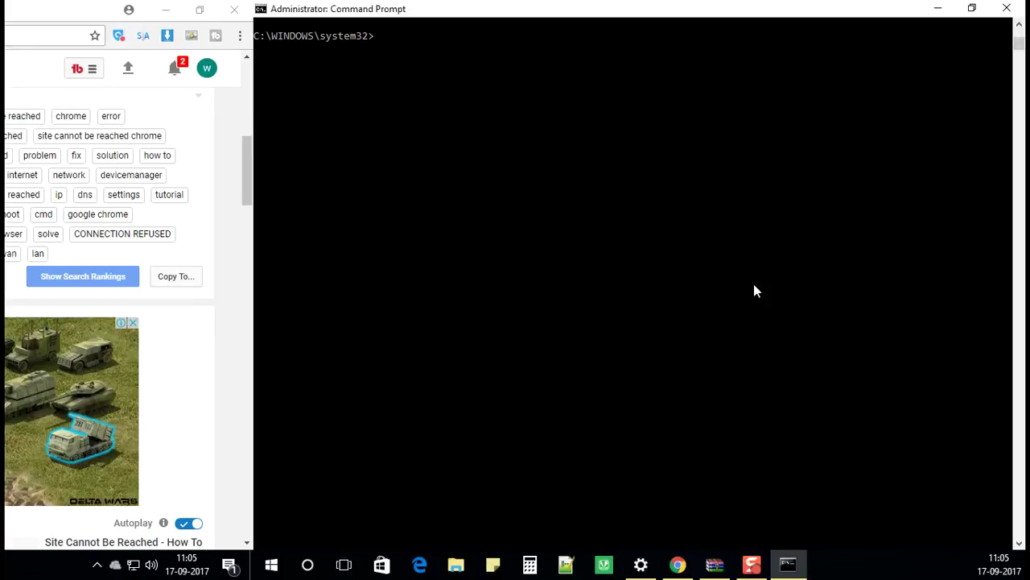
type("netsh winsock reset")
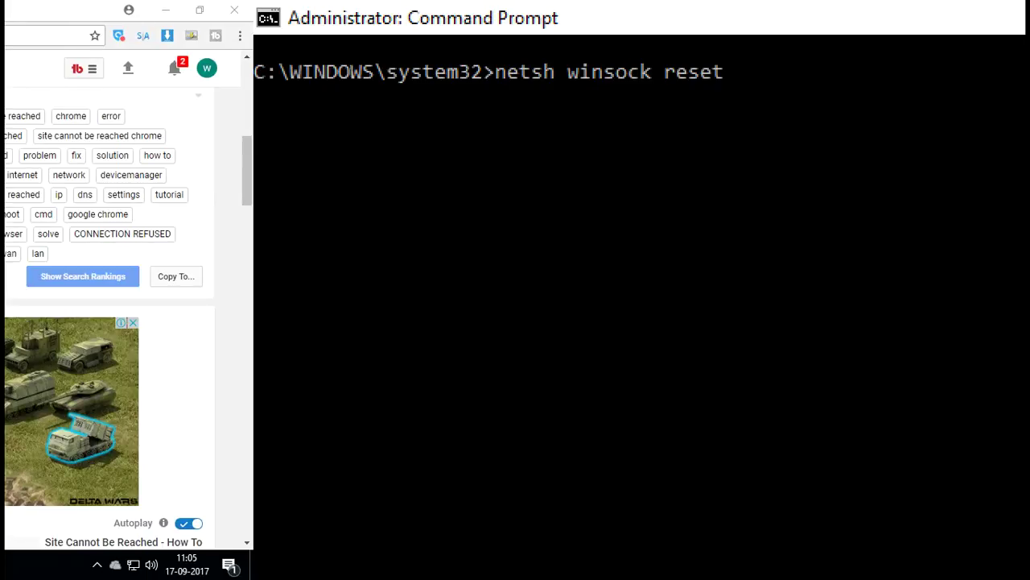
left_click(787, 267)
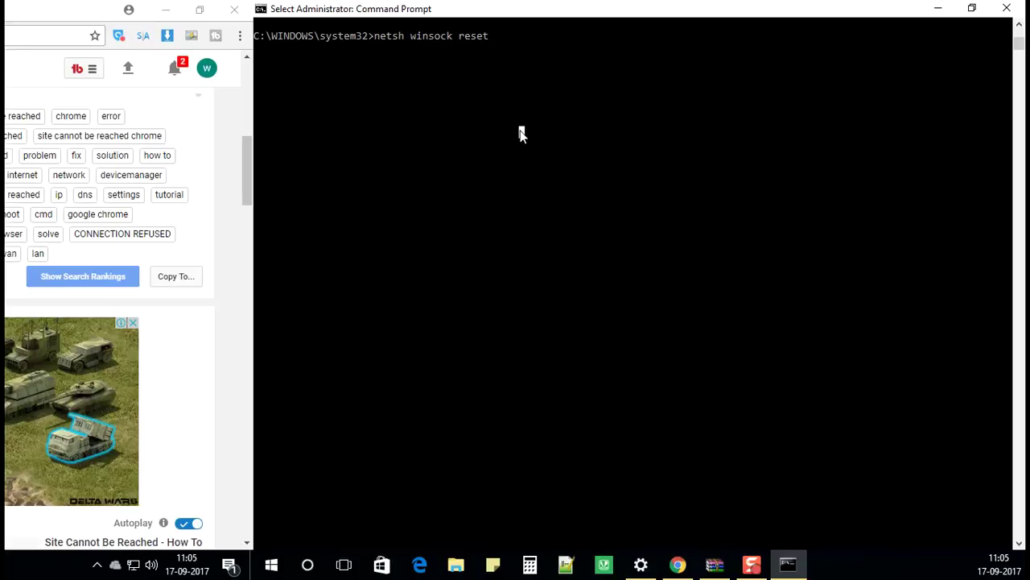
left_click(520, 130)
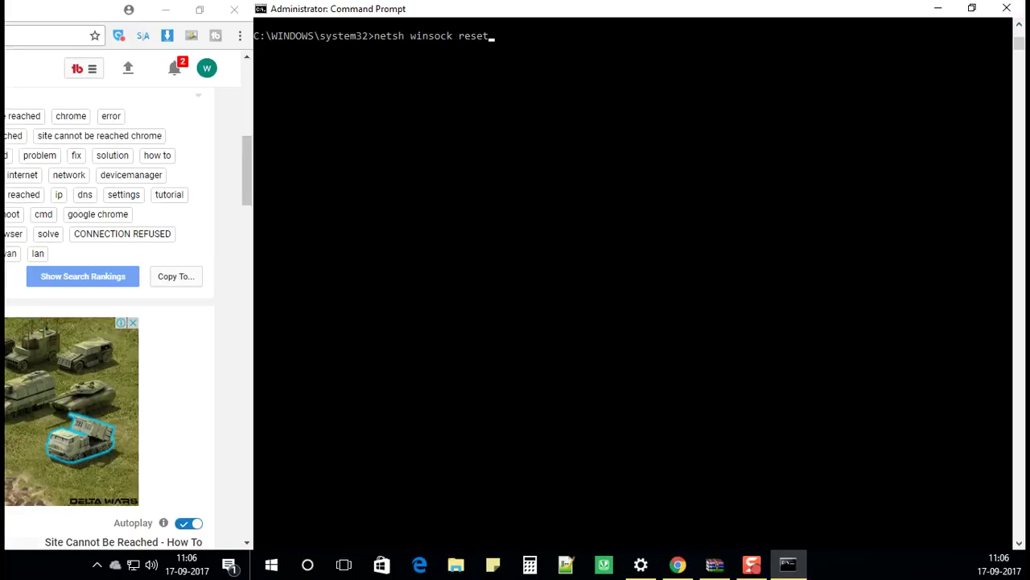
key("alt+F4")
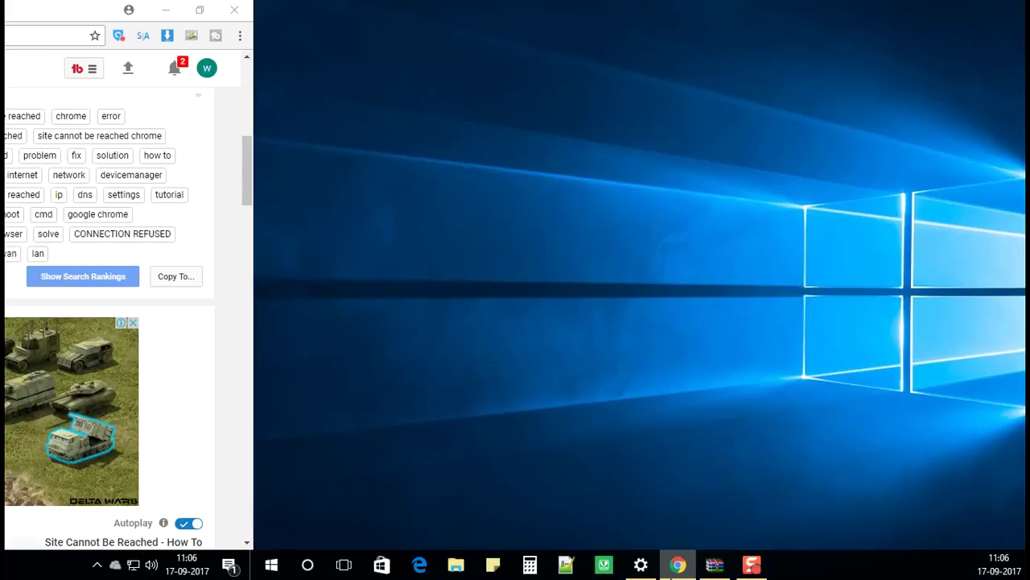
Switch to Google Chrome by opening a new browser window, and maximize it.
right_click(670, 574)
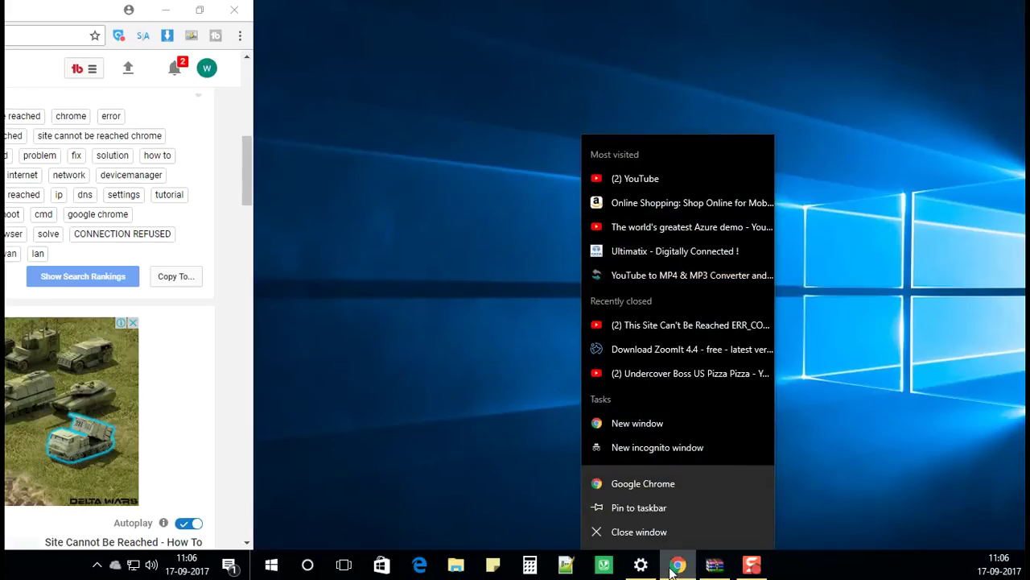
left_click(645, 478)
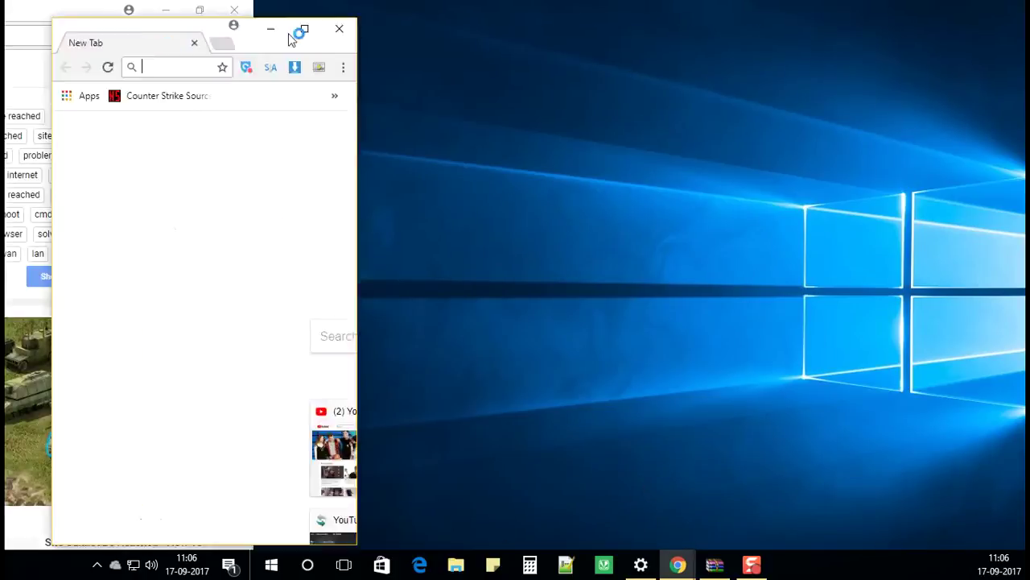
left_click_drag(293, 35, 725, 32)
left_click(822, 31)
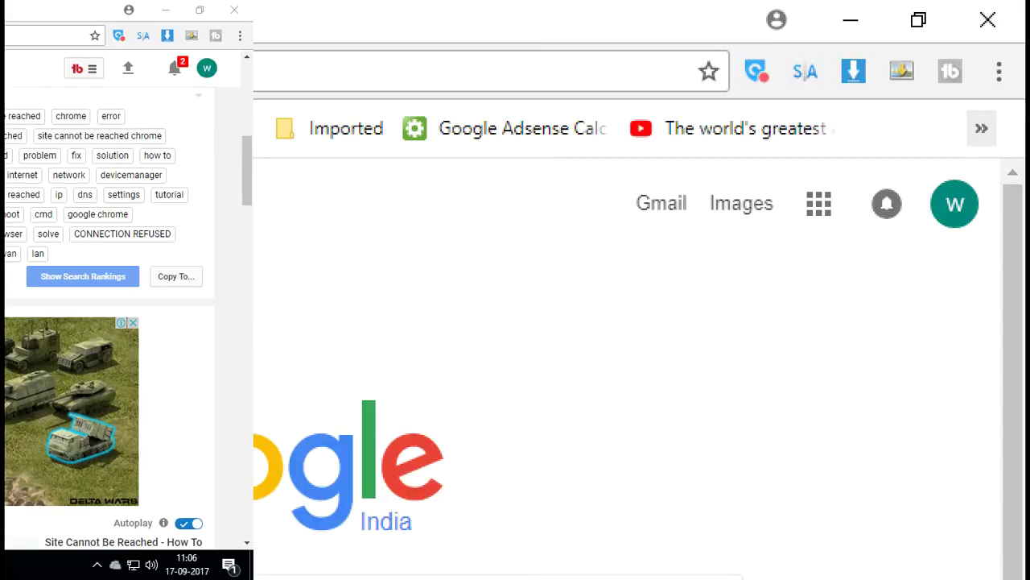
Open the Settings page of Chrome in the new window.
left_click(999, 71)
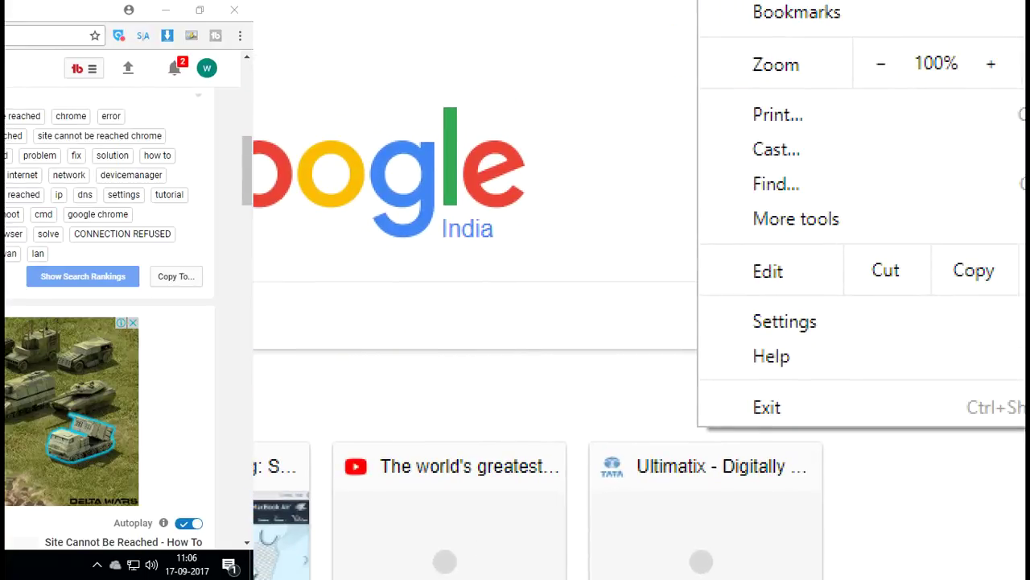
left_click(1012, 35)
left_click(1012, 35)
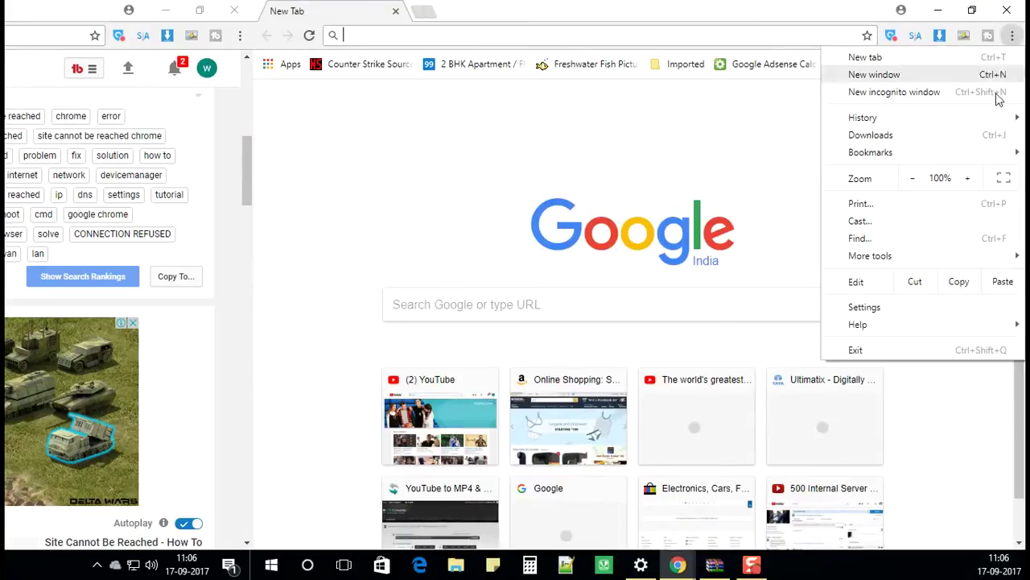
left_click(785, 284)
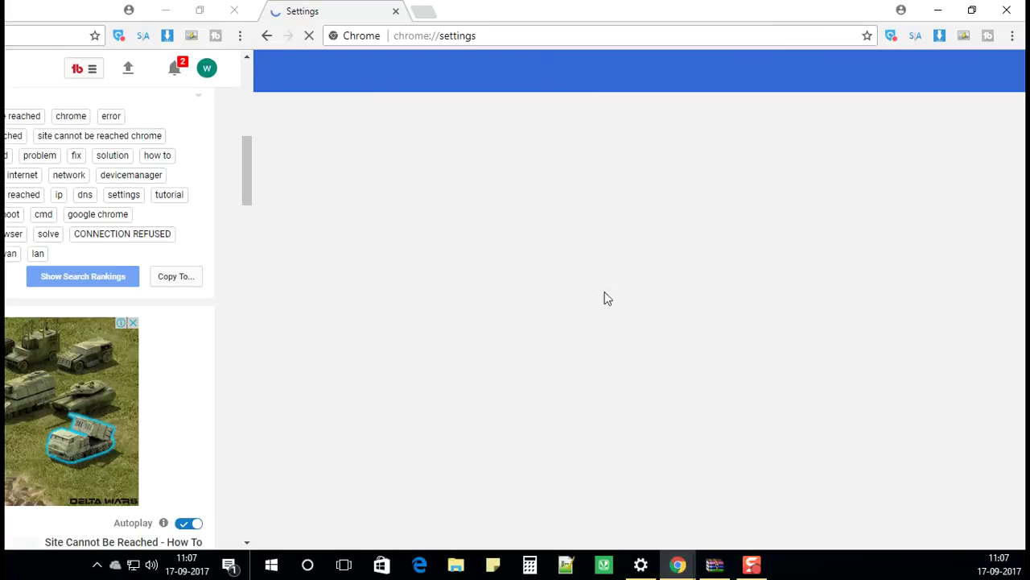
Expand the advanced settings and try to restore Chrome's settings to their original defaults.
scroll(562, 290, "down", 5)
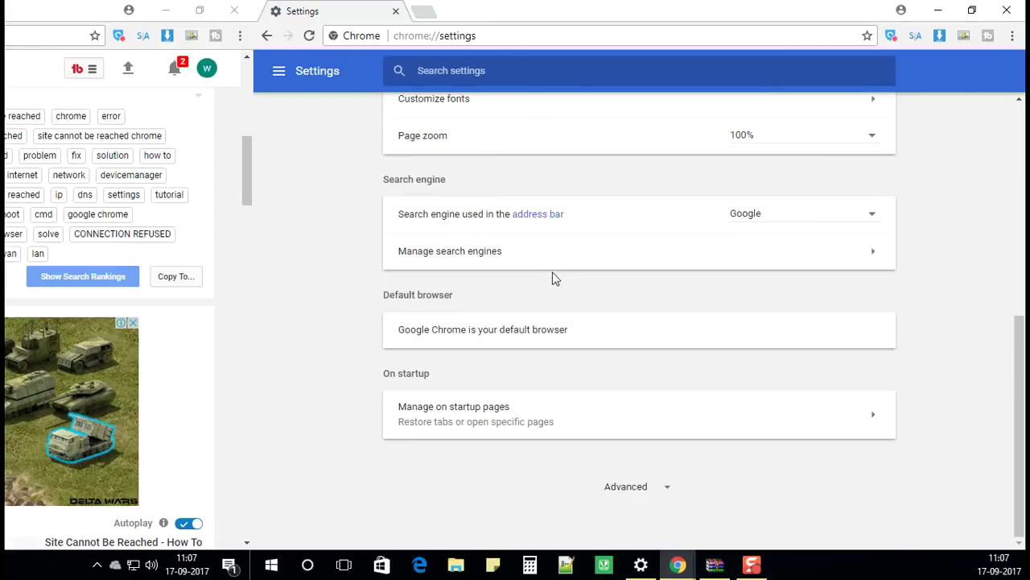
left_click(639, 489)
scroll(621, 409, "down", 20)
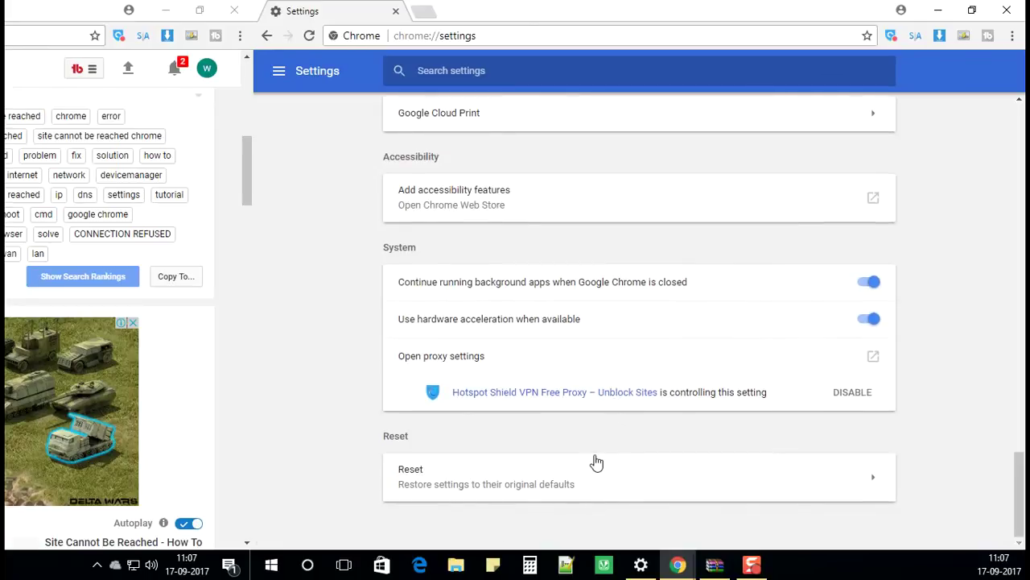
left_click(418, 475)
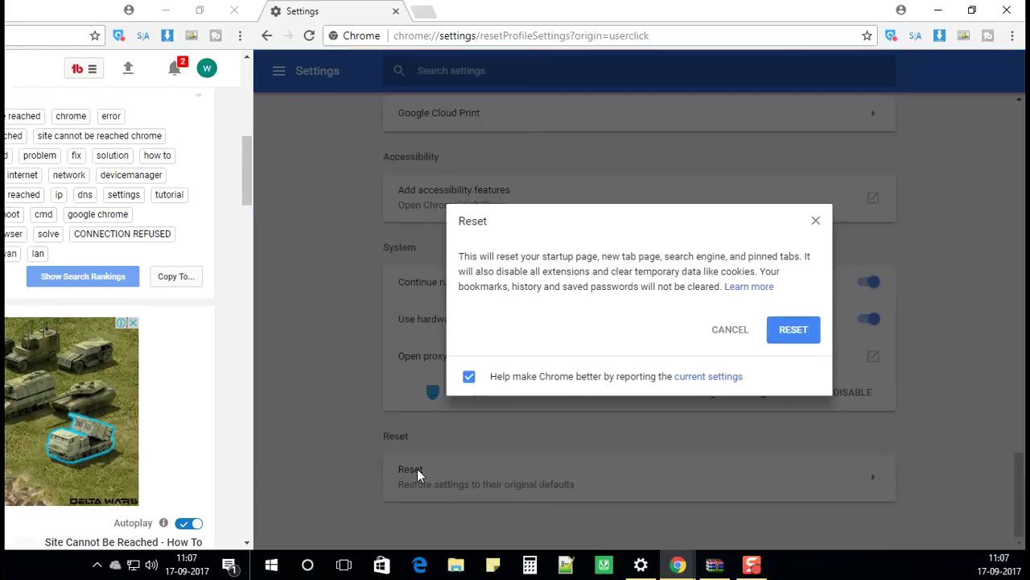
left_click(797, 332)
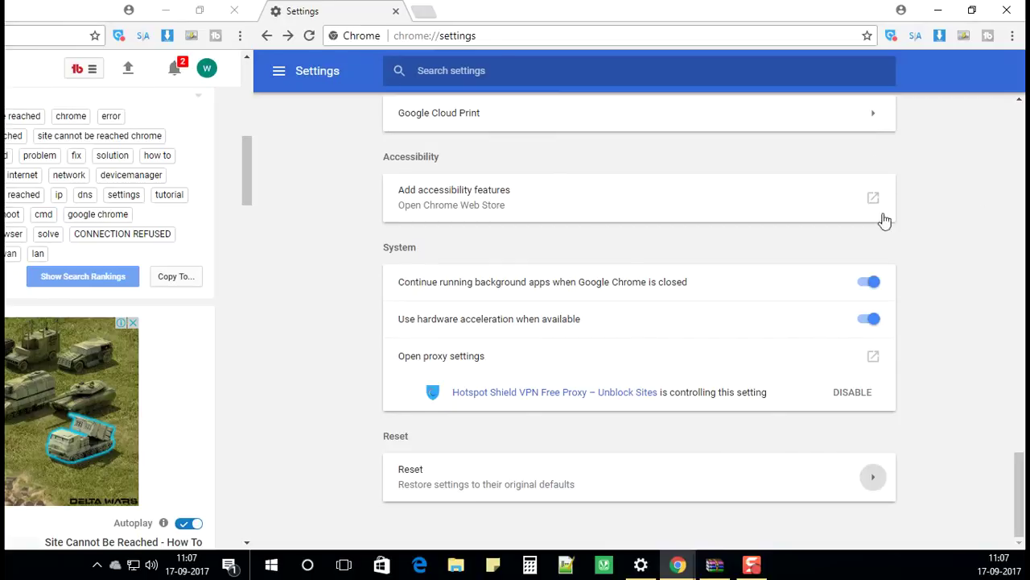
Open Control Panel and go to the list of installed programs for uninstalling.
left_click(274, 573)
right_click(275, 573)
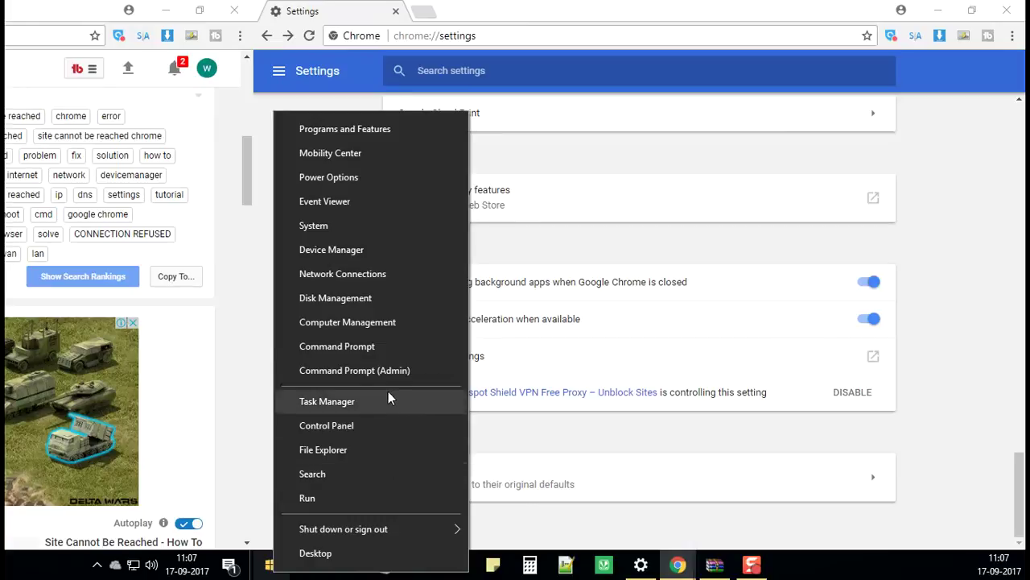
left_click(357, 425)
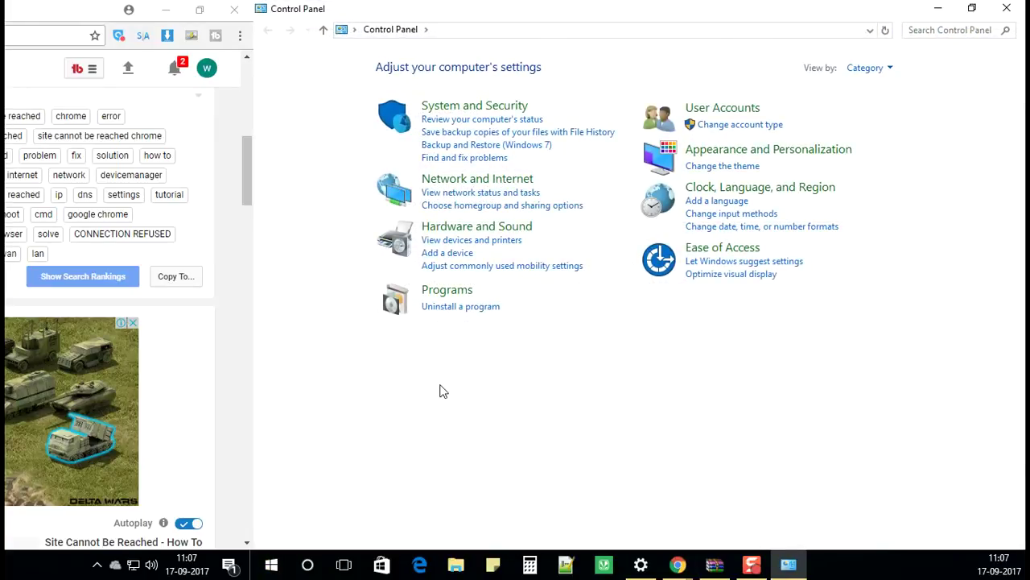
left_click(443, 306)
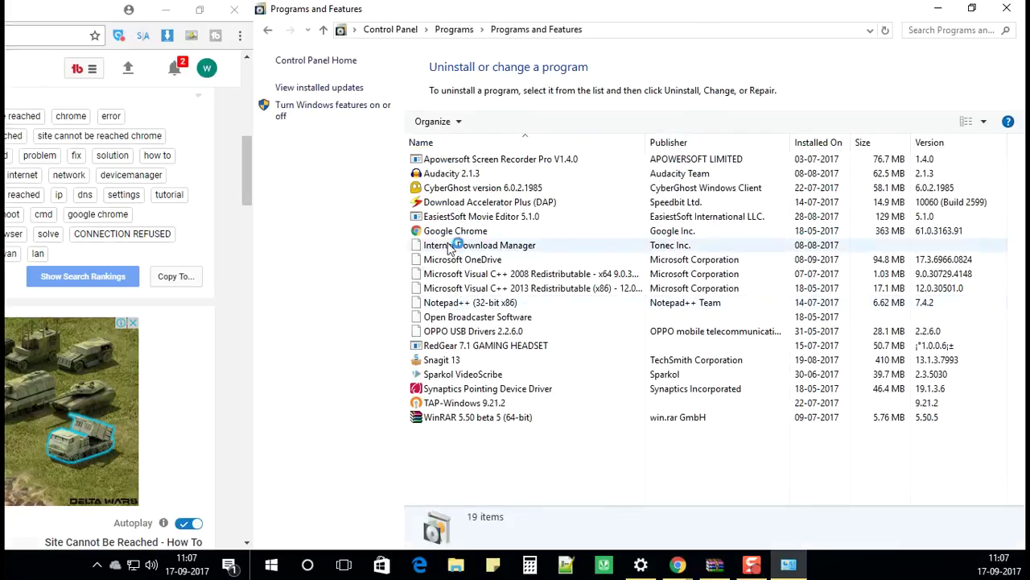
Bring up the uninstall option for Google Chrome in the program list, and dismiss it without uninstalling.
left_click(455, 232)
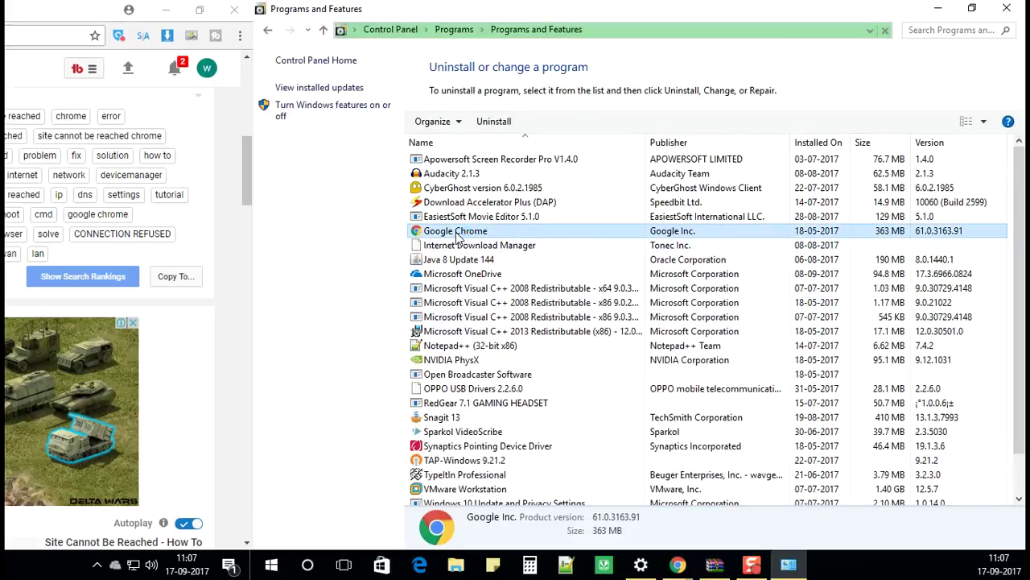
right_click(479, 232)
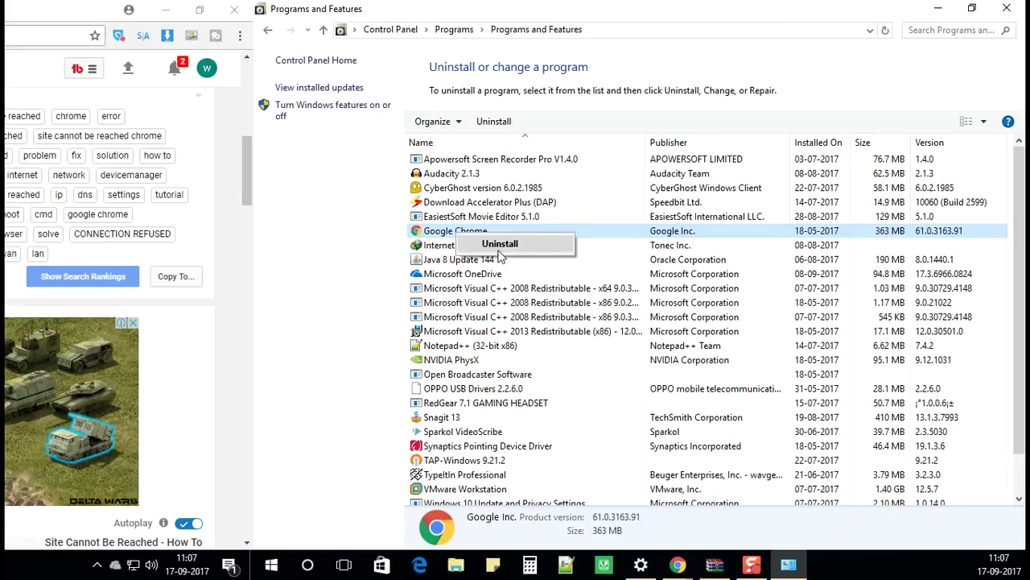
left_click(551, 332)
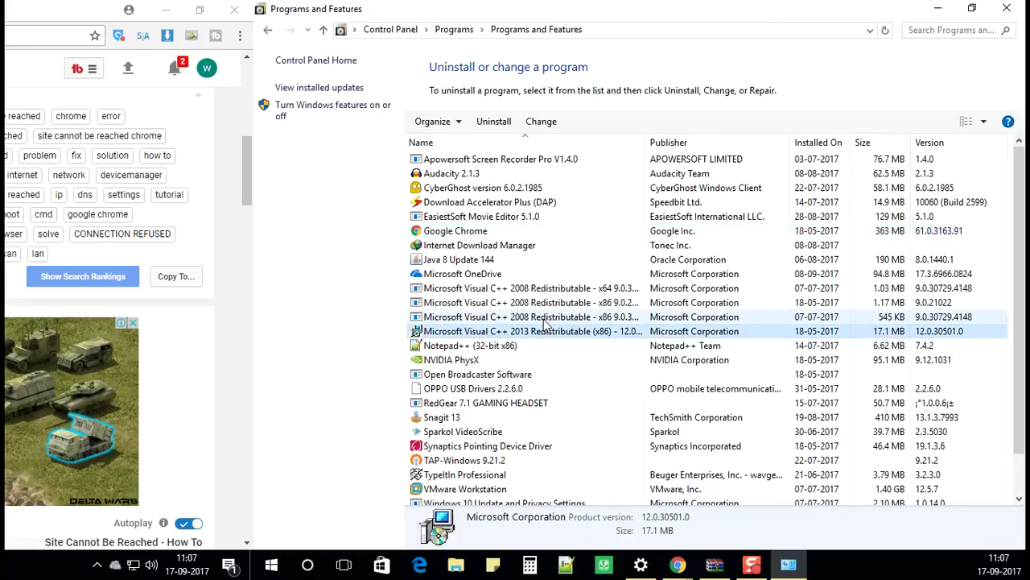